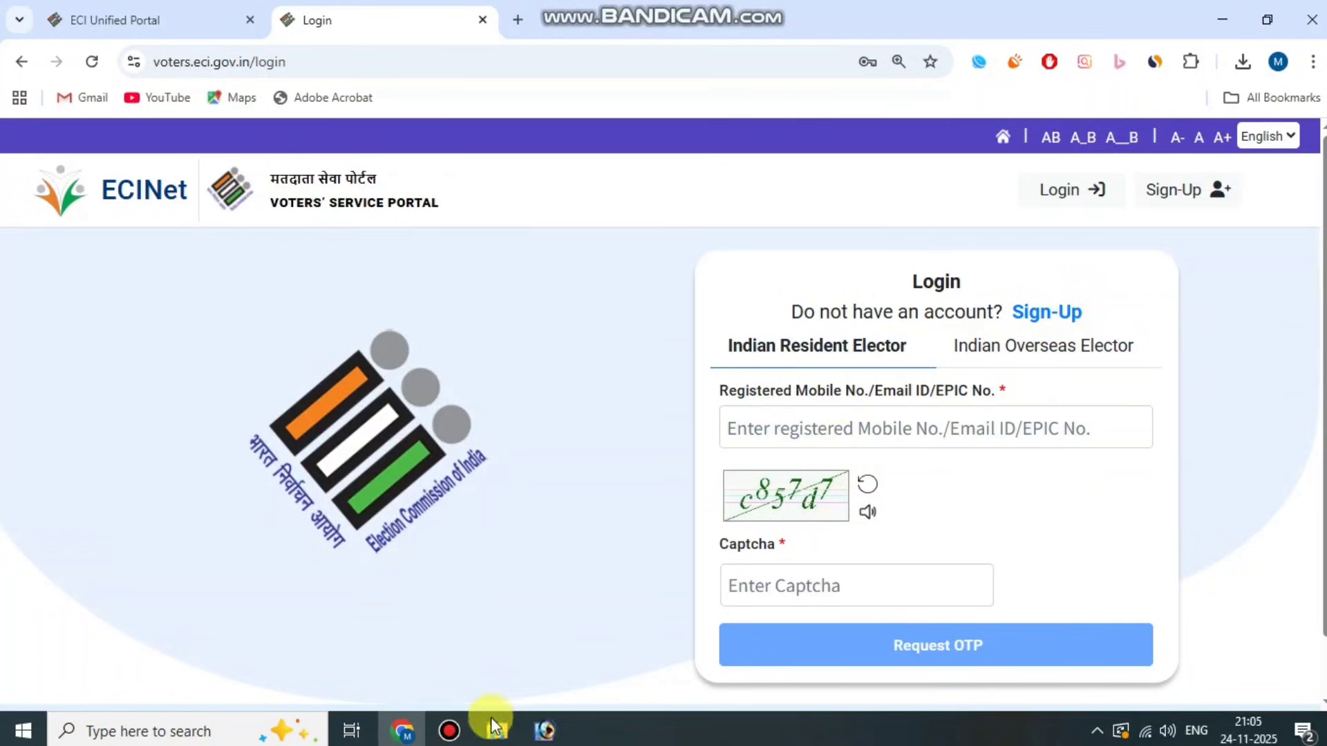
Step: Request a login OTP, enter the six-digit code from the phone, and log in
{"action": "left_click", "coordinate": [449, 730]}
{"action": "left_click", "coordinate": [1046, 139]}
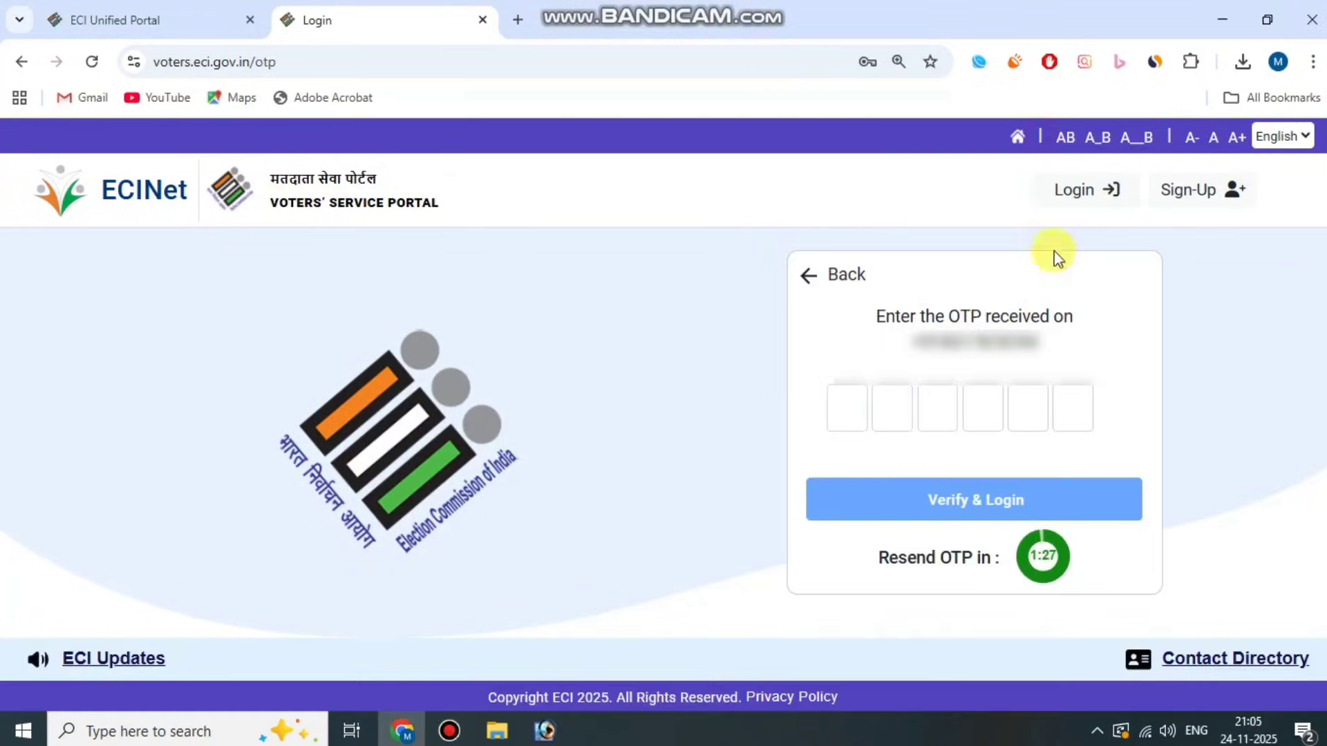
{"action": "left_click", "coordinate": [1047, 340]}
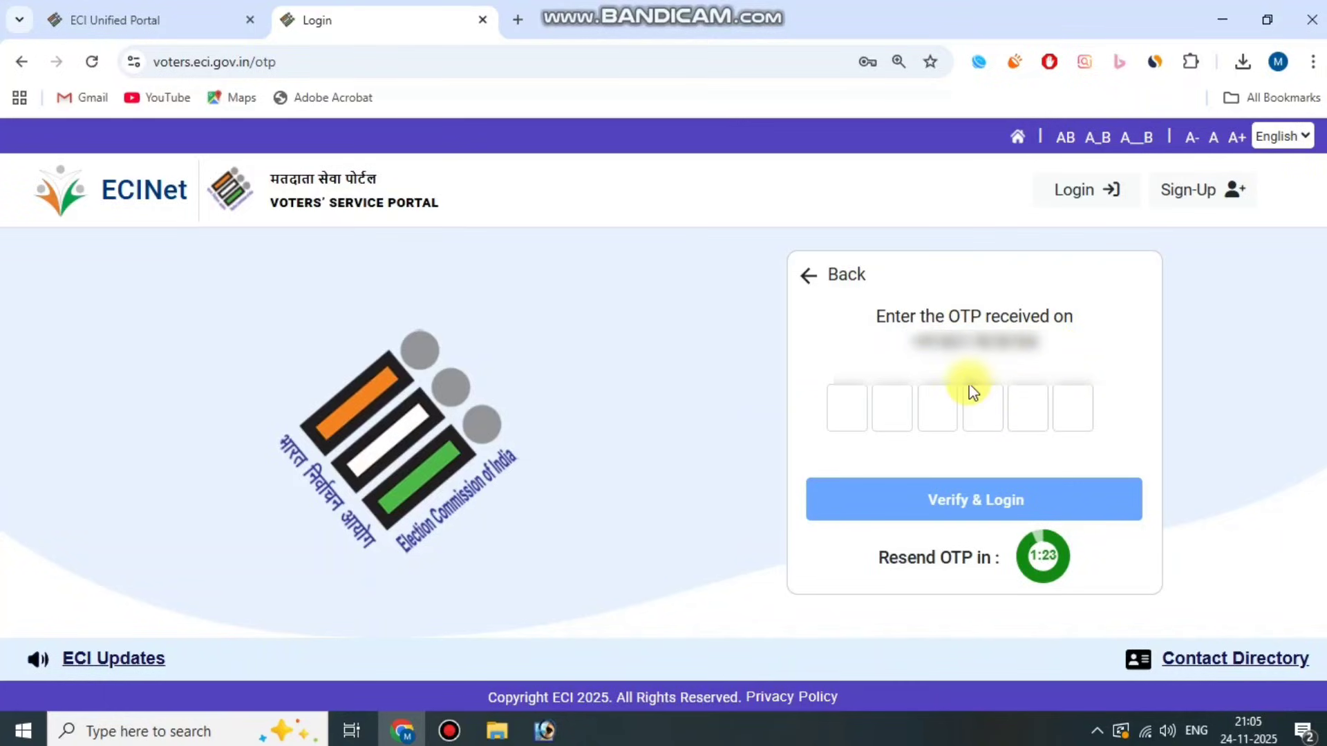
{"action": "left_click", "coordinate": [835, 407]}
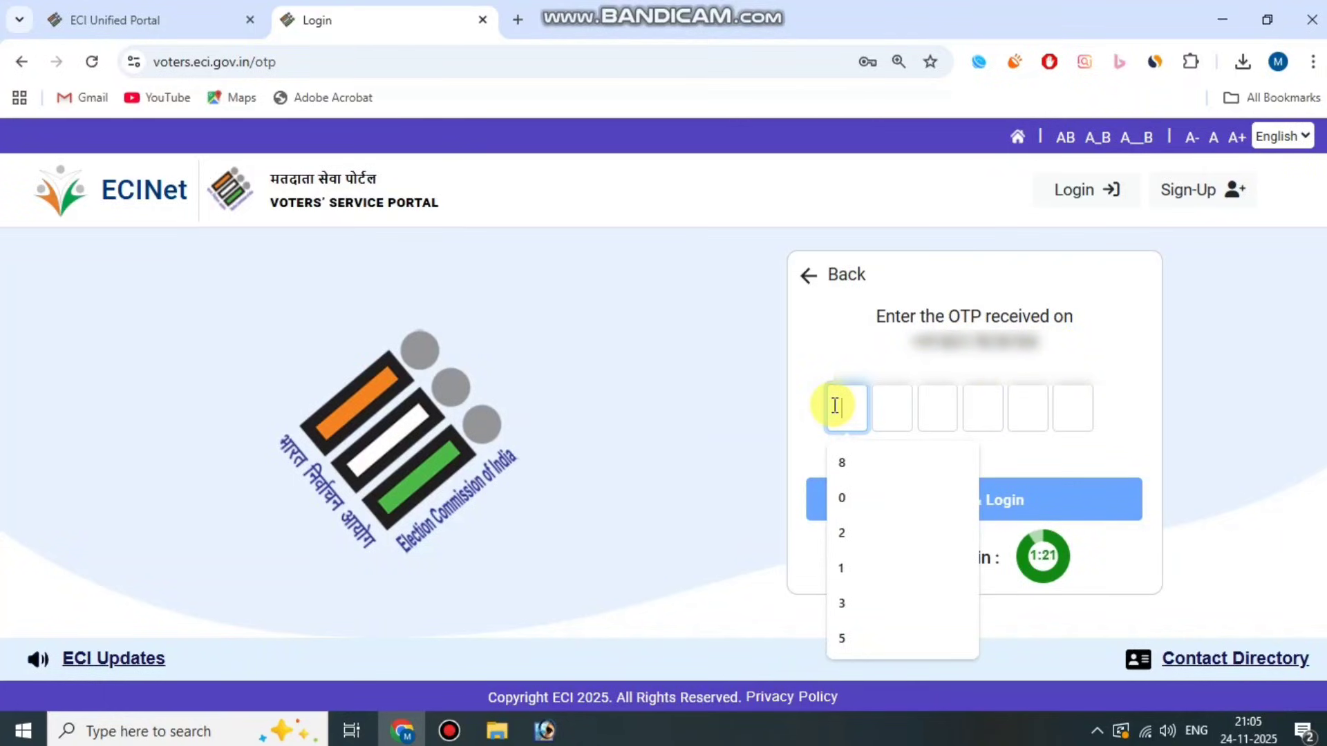
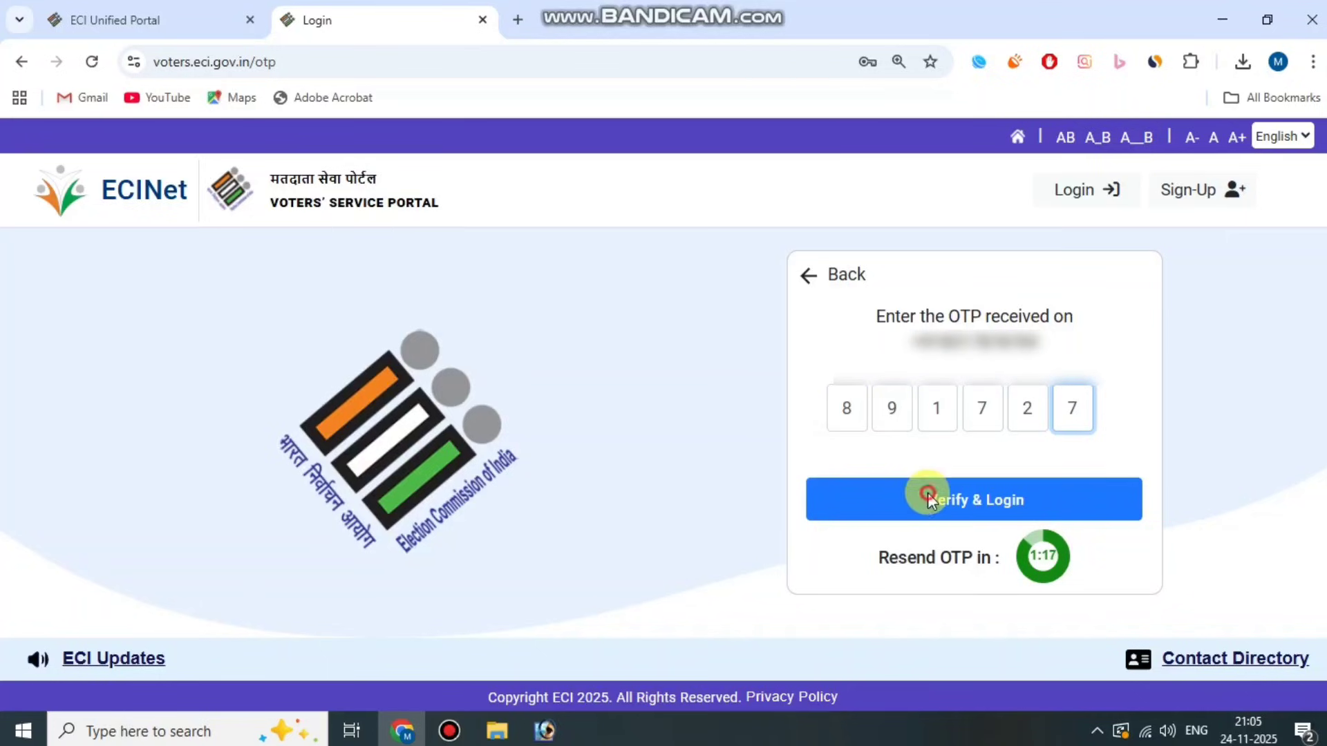
{"action": "left_click", "coordinate": [928, 492]}
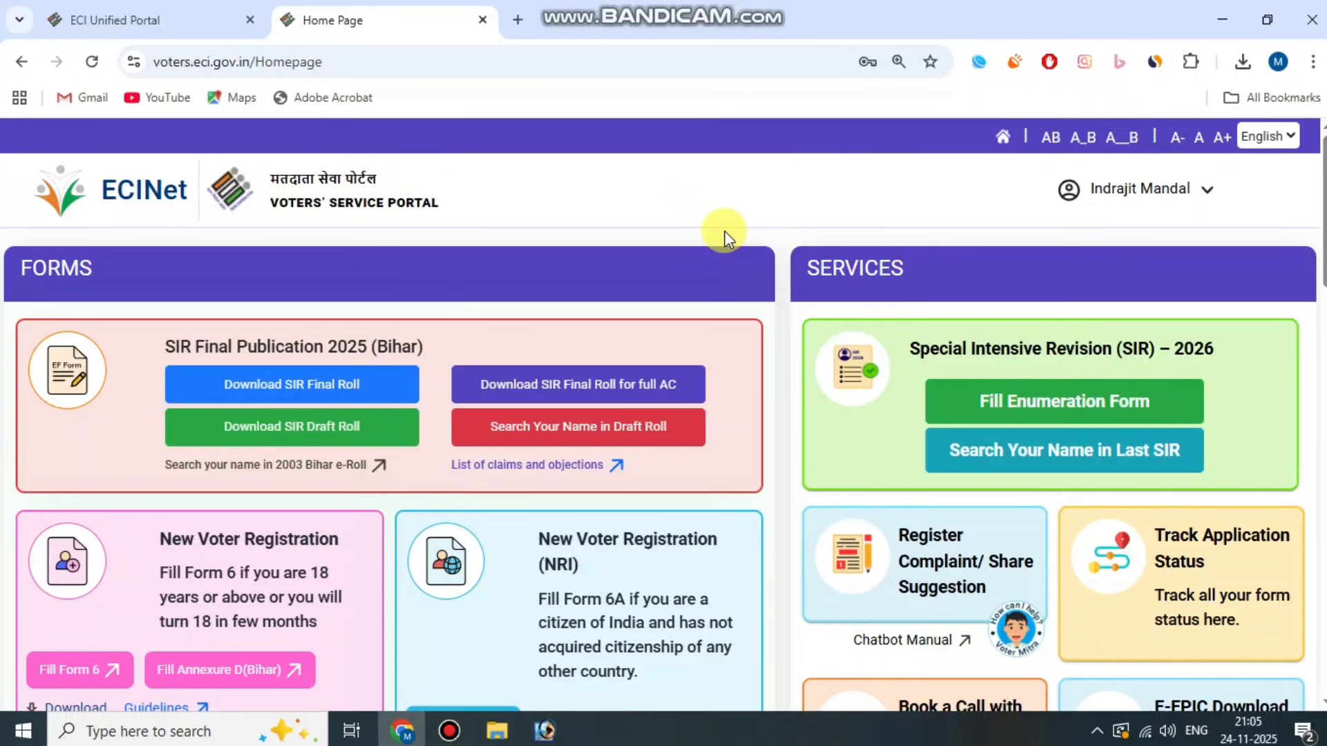
Step: Open Fill Form 8 from the Correction Of Entries card
{"action": "scroll", "coordinate": [724, 231], "scroll_direction": "down", "scroll_amount": 2}
{"action": "scroll", "coordinate": [725, 231], "scroll_direction": "up", "scroll_amount": 2}
{"action": "scroll", "coordinate": [724, 231], "scroll_direction": "down", "scroll_amount": 8}
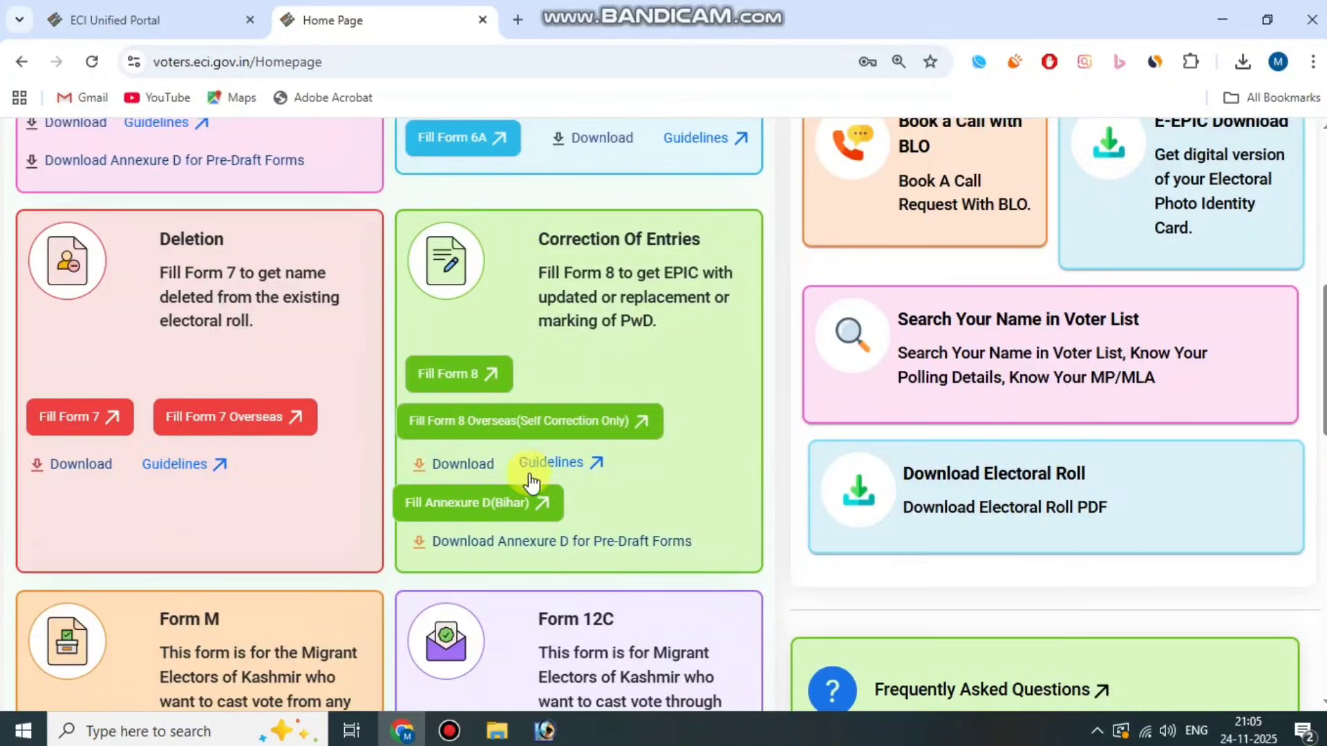
{"action": "left_click_drag", "start_coordinate": [537, 235], "coordinate": [669, 331]}
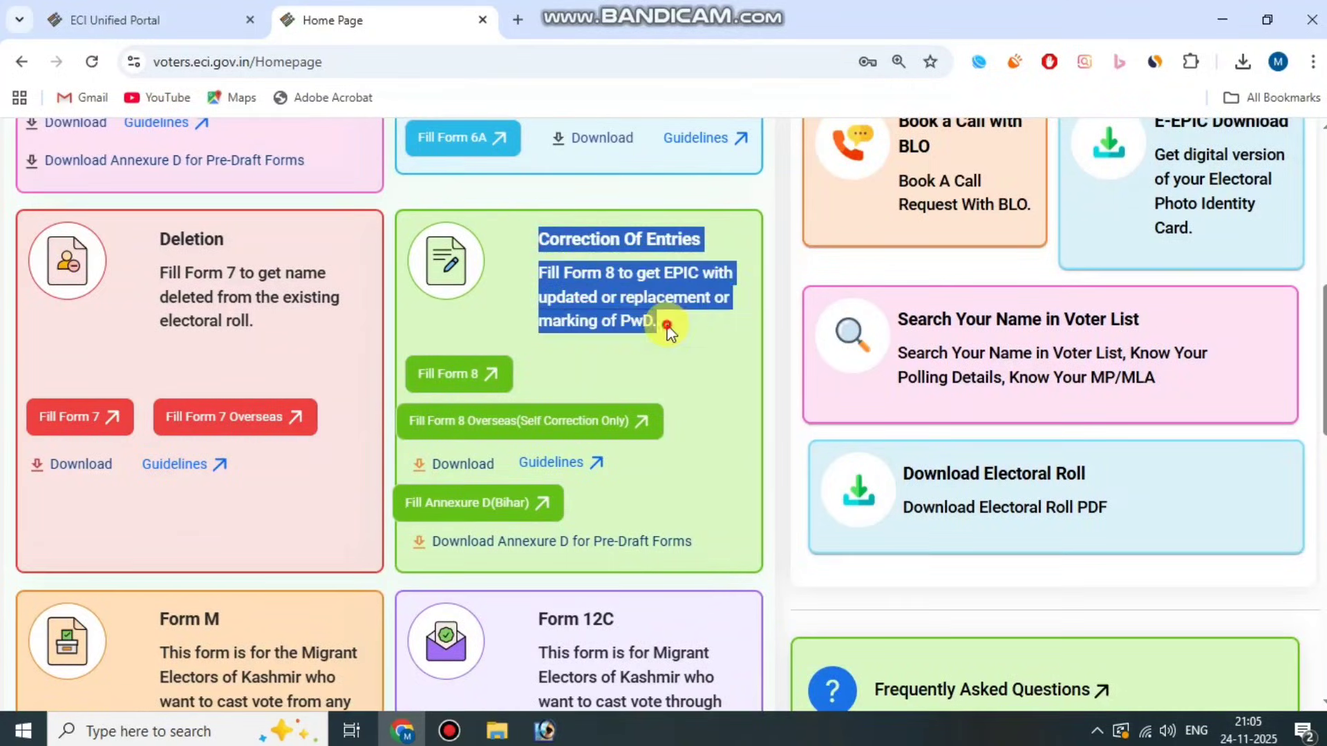
{"action": "left_click", "coordinate": [668, 329]}
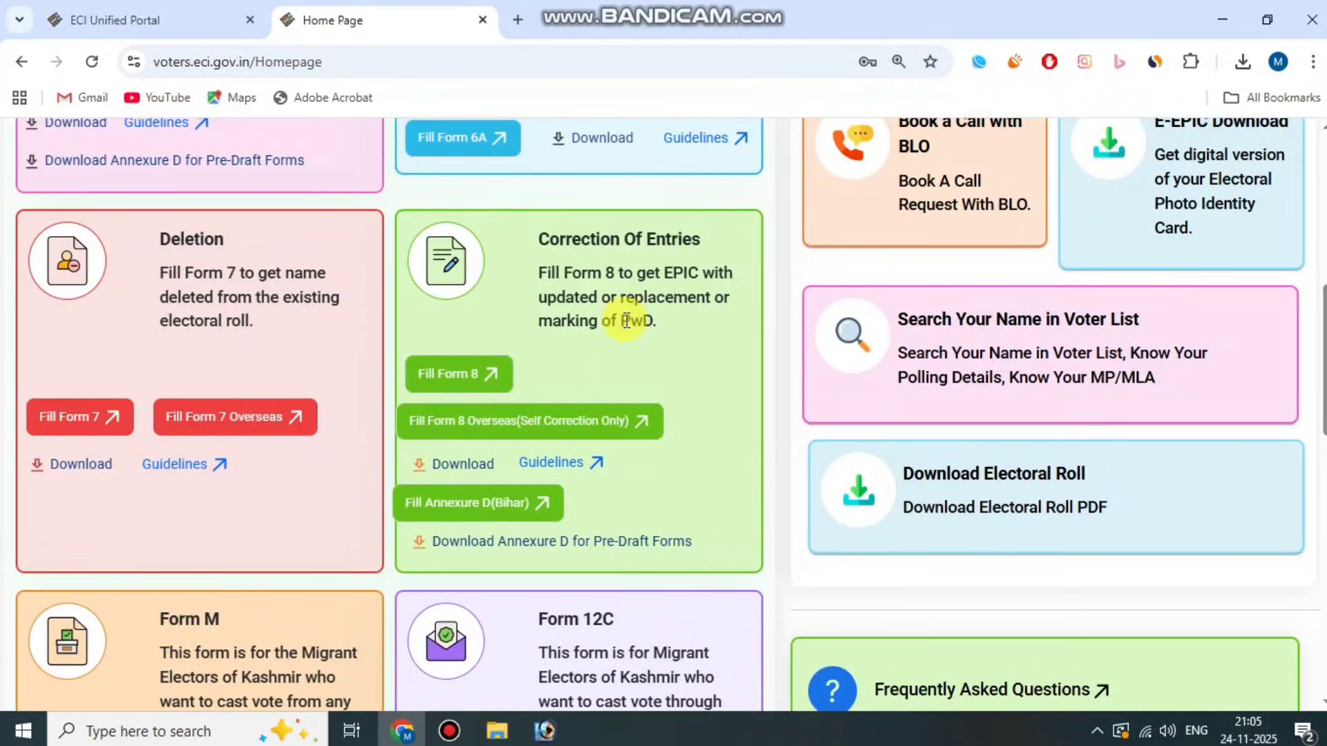
{"action": "left_click", "coordinate": [456, 378]}
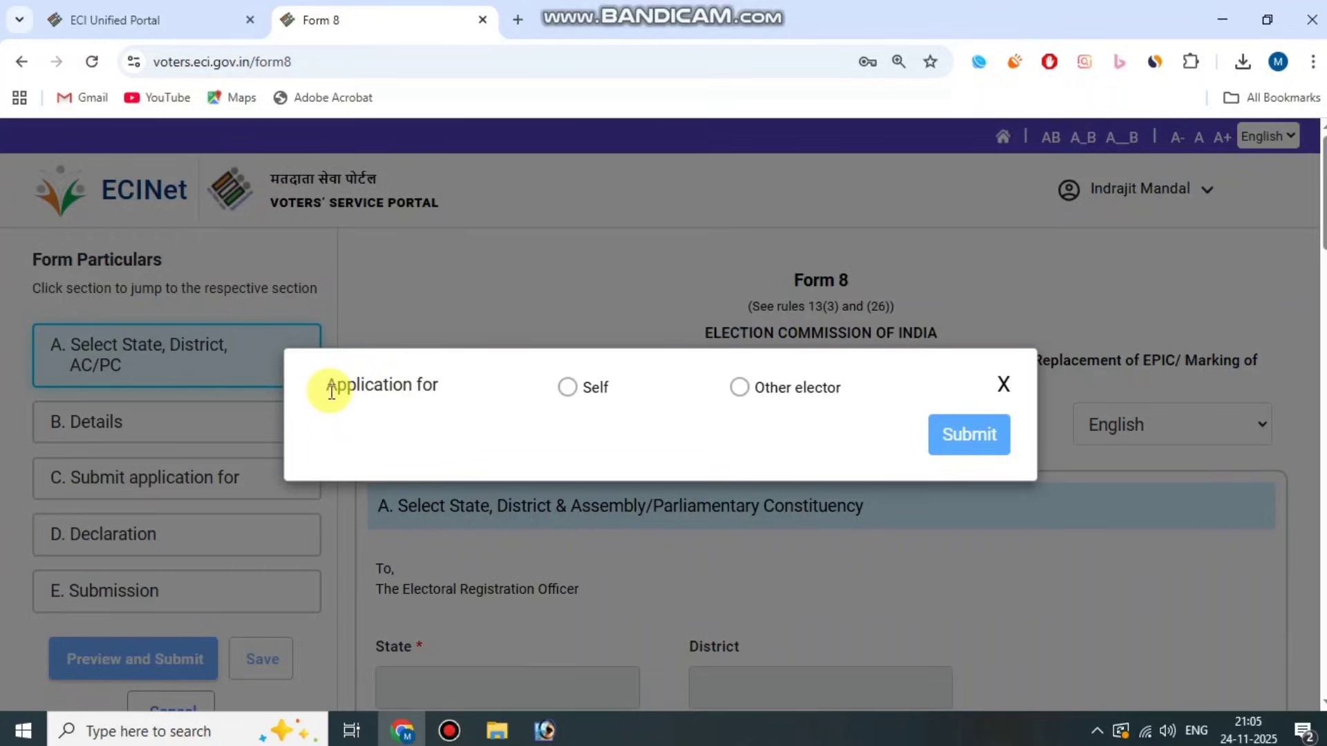
Step: Apply as Self using the elector's EPIC number and confirm the single matching record
{"action": "left_click_drag", "start_coordinate": [325, 387], "coordinate": [459, 393]}
{"action": "left_click", "coordinate": [459, 394]}
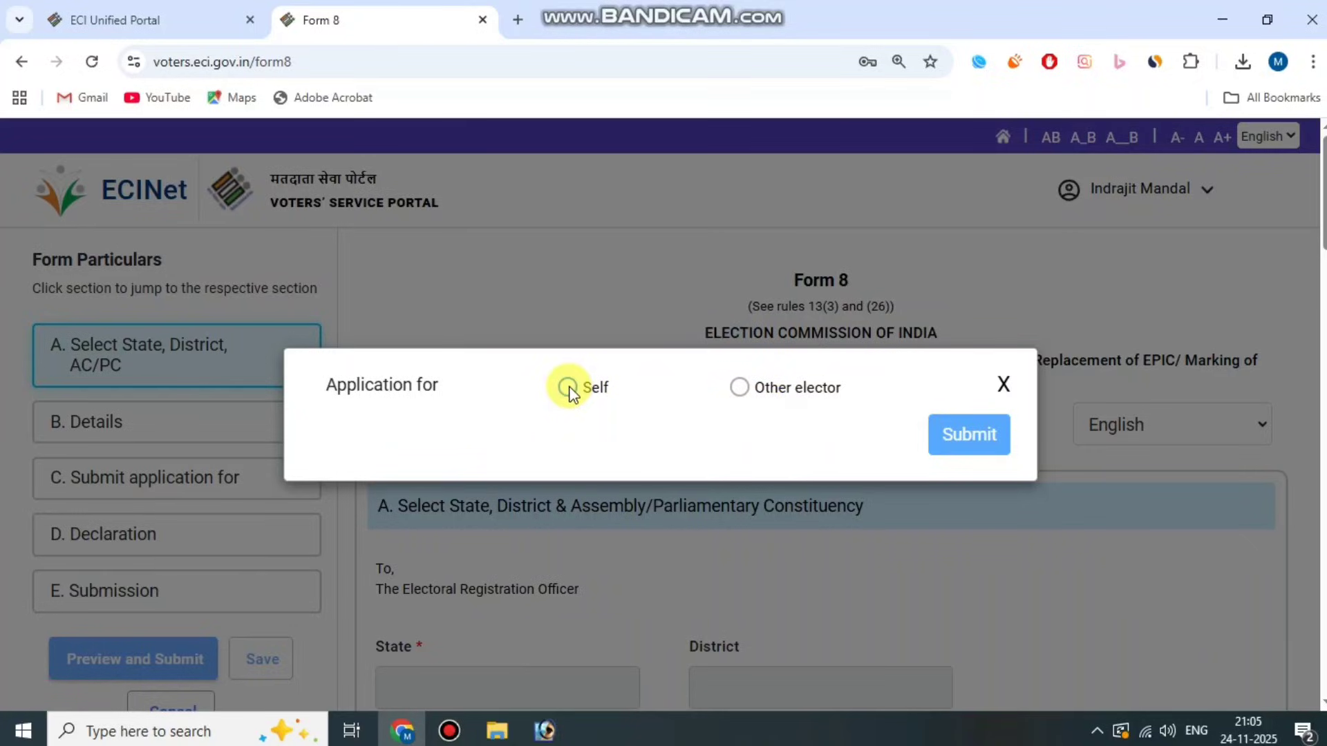
{"action": "left_click", "coordinate": [568, 389]}
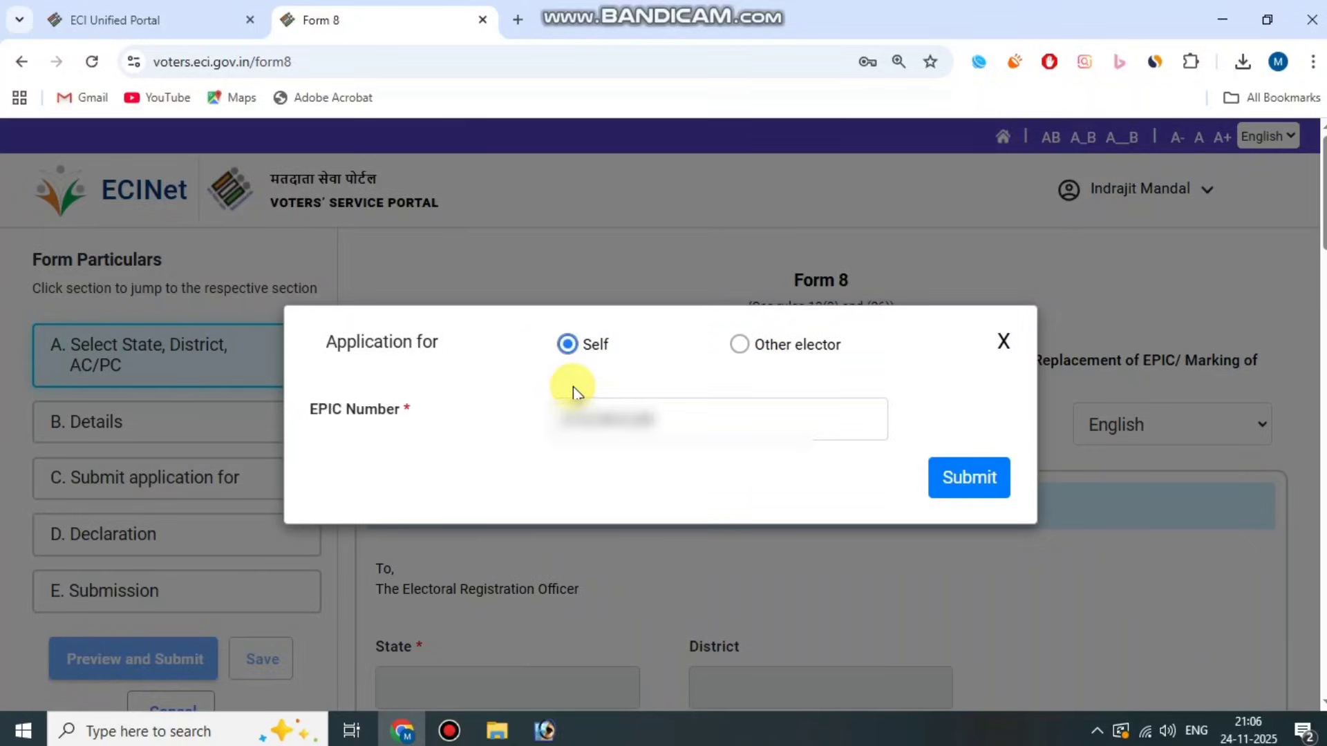
{"action": "left_click", "coordinate": [741, 344]}
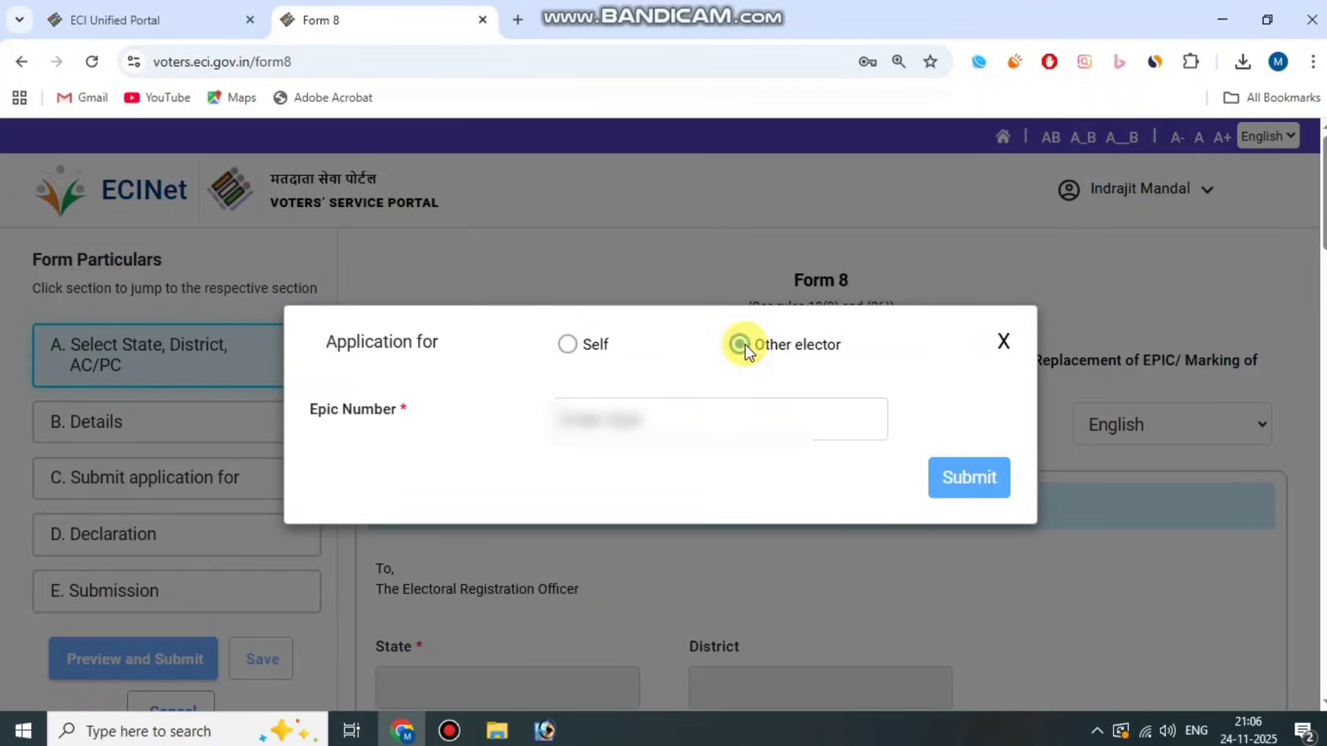
{"action": "left_click", "coordinate": [568, 345]}
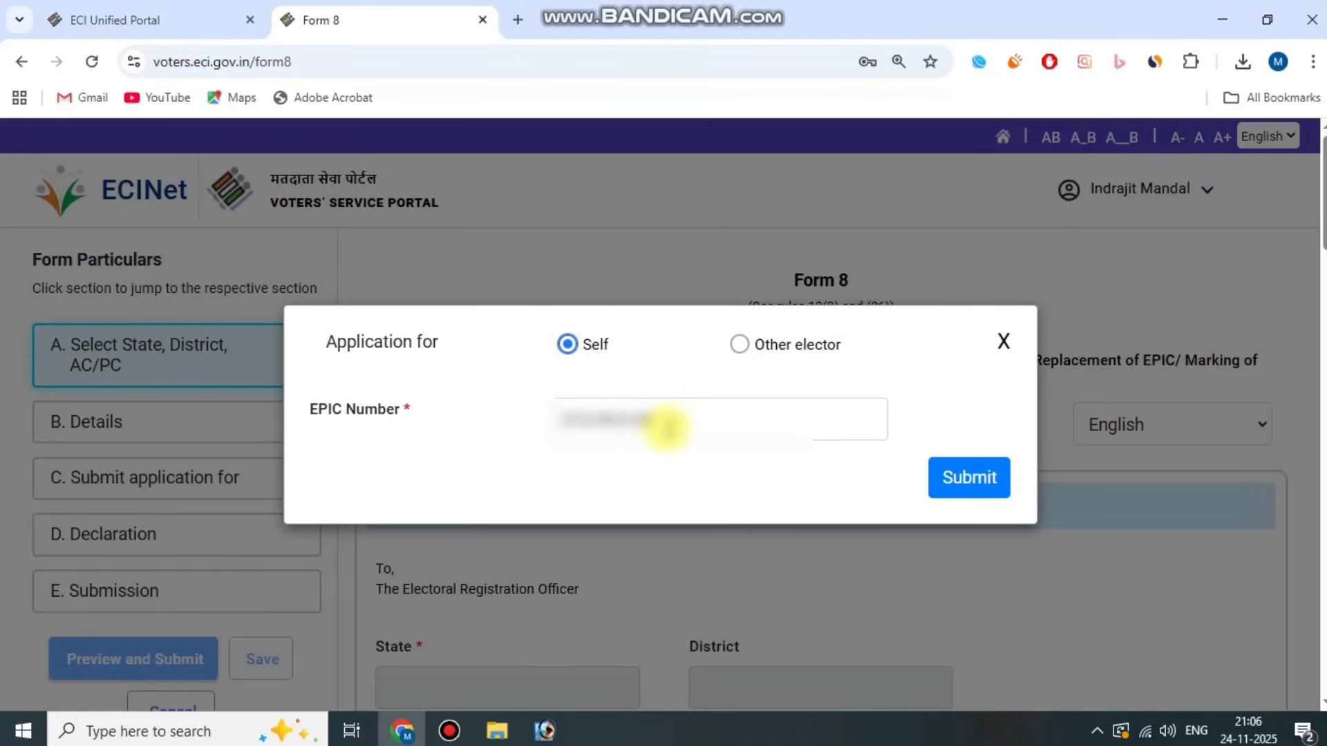
{"action": "left_click", "coordinate": [960, 484]}
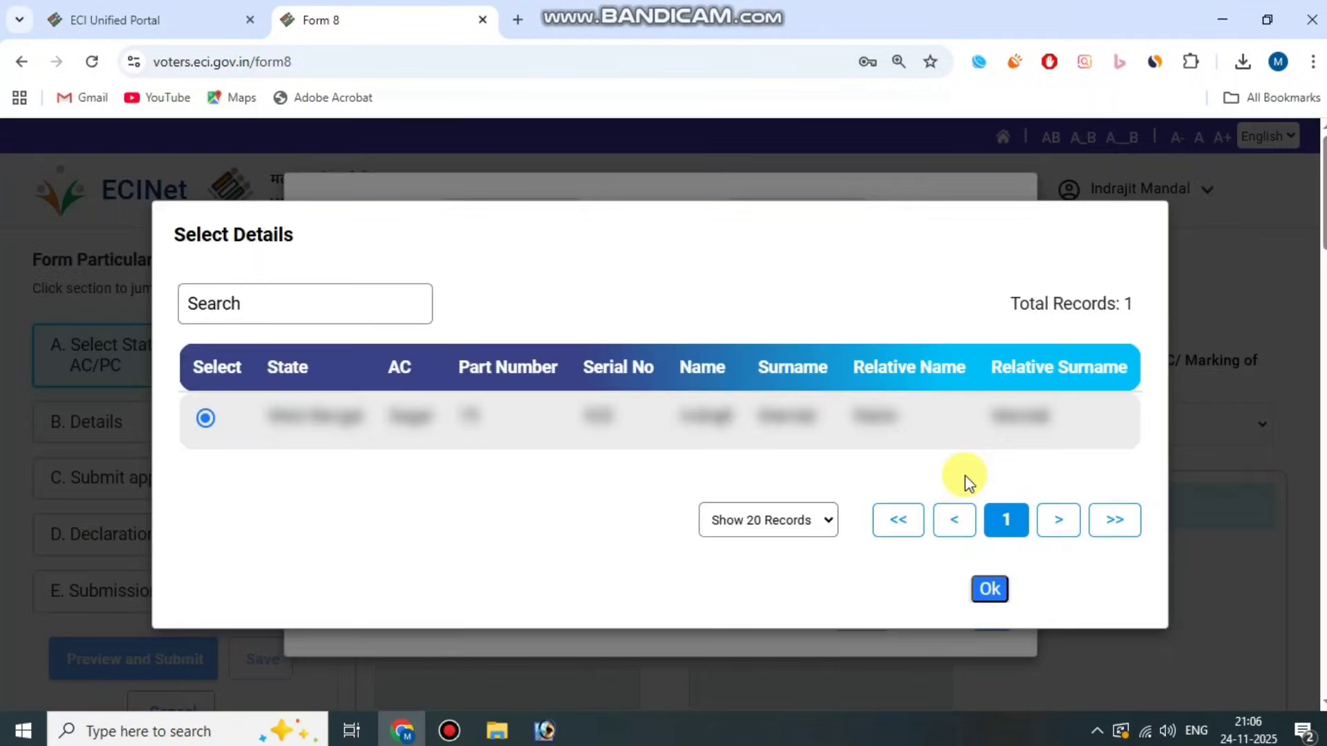
{"action": "left_click", "coordinate": [992, 591]}
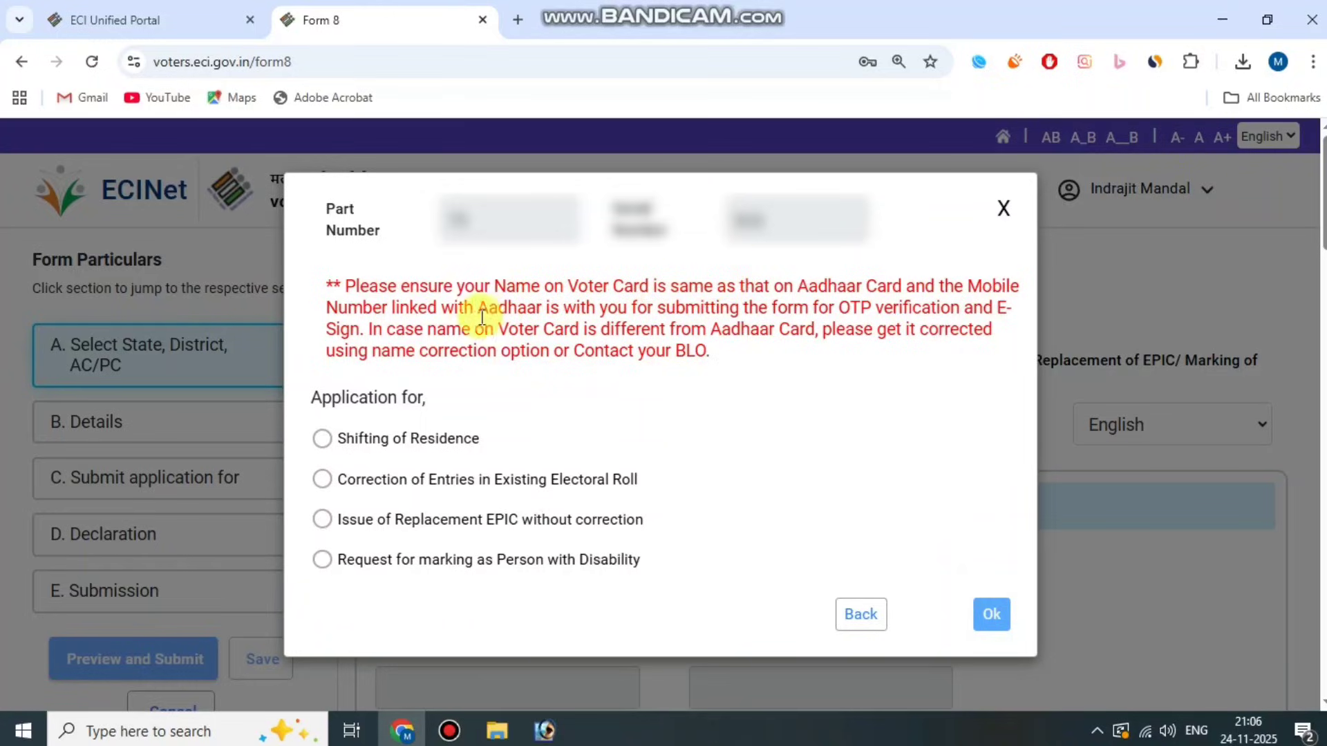
Step: Read the Aadhaar name-match notice and its advice about mismatched names
{"action": "left_click_drag", "start_coordinate": [350, 287], "coordinate": [719, 350]}
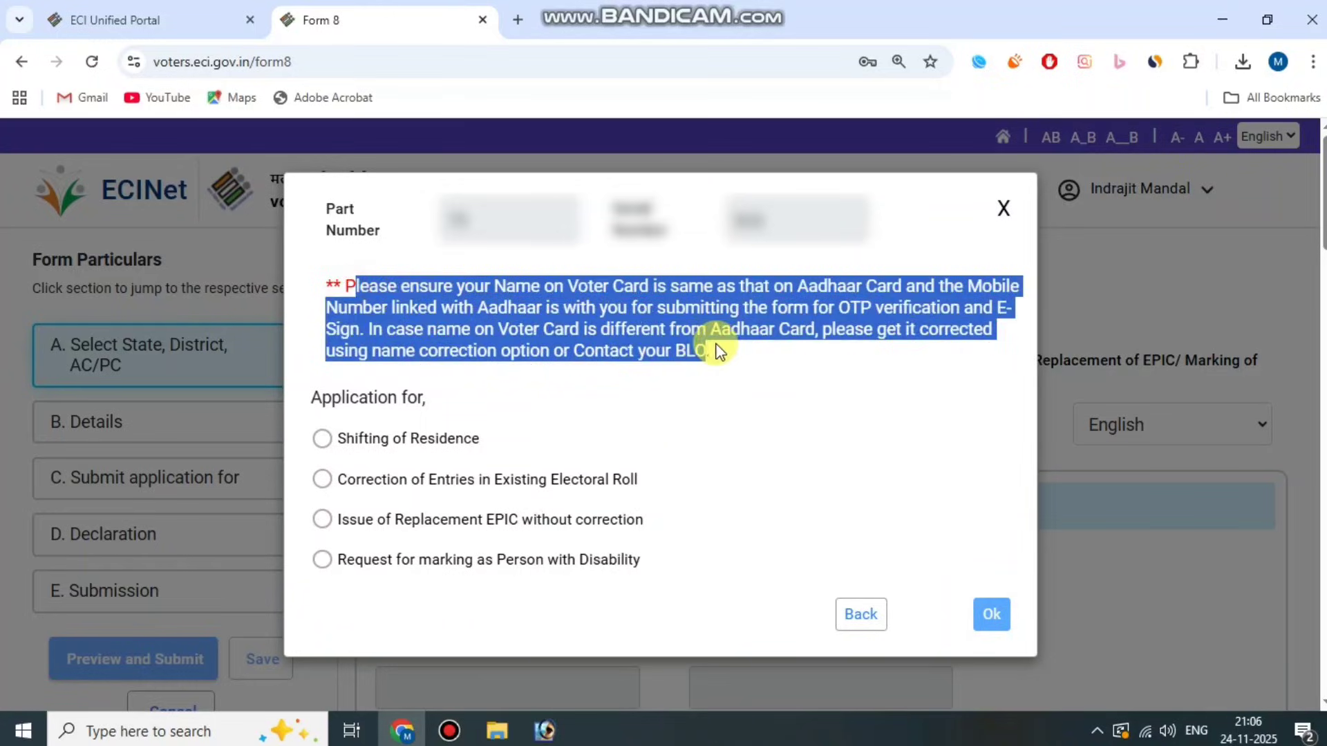
{"action": "left_click", "coordinate": [721, 345]}
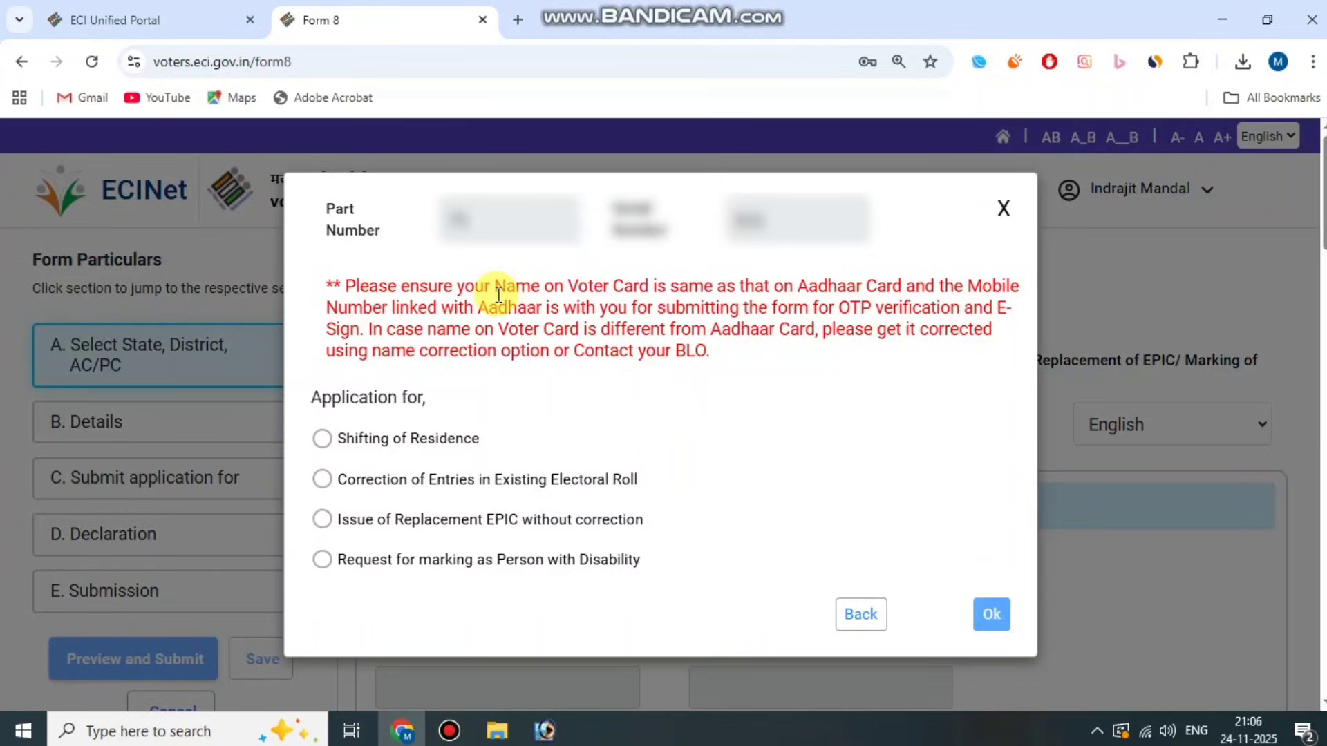
{"action": "left_click_drag", "start_coordinate": [531, 287], "coordinate": [832, 286]}
{"action": "left_click", "coordinate": [830, 285]}
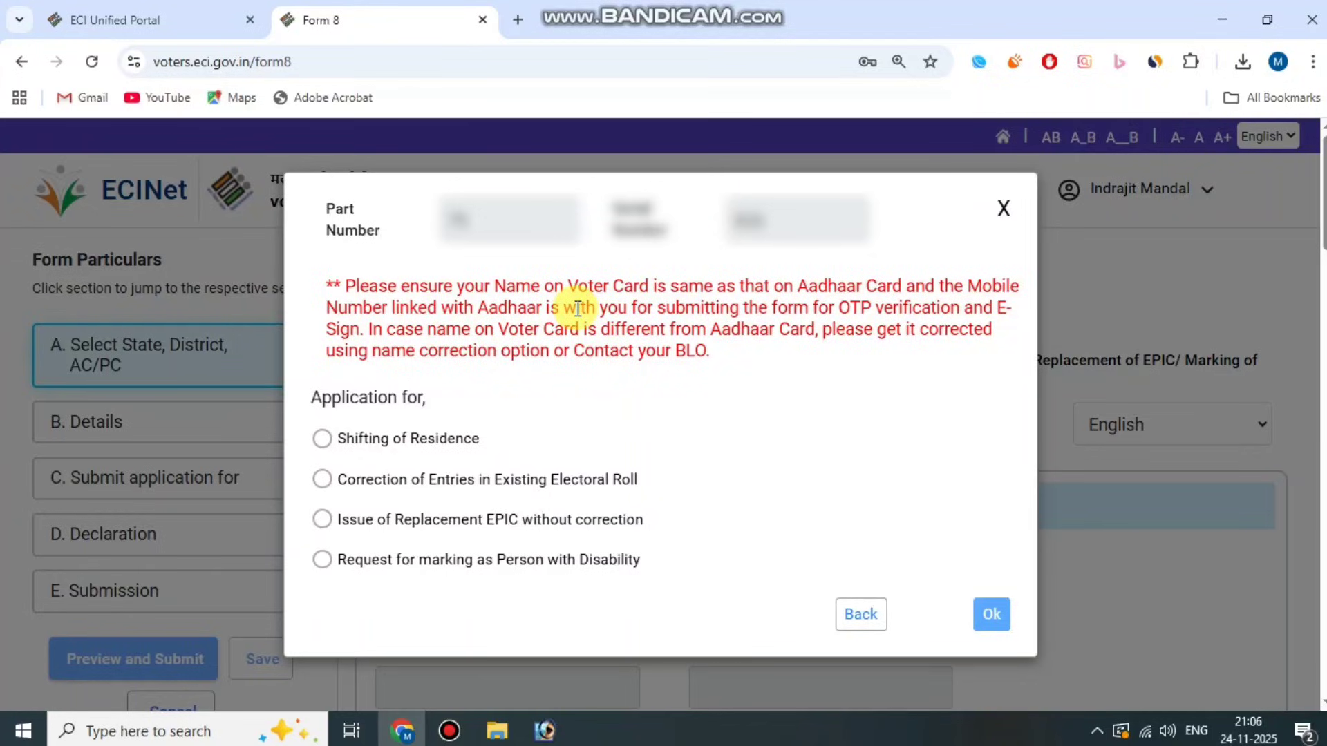
{"action": "left_click_drag", "start_coordinate": [941, 308], "coordinate": [996, 308]}
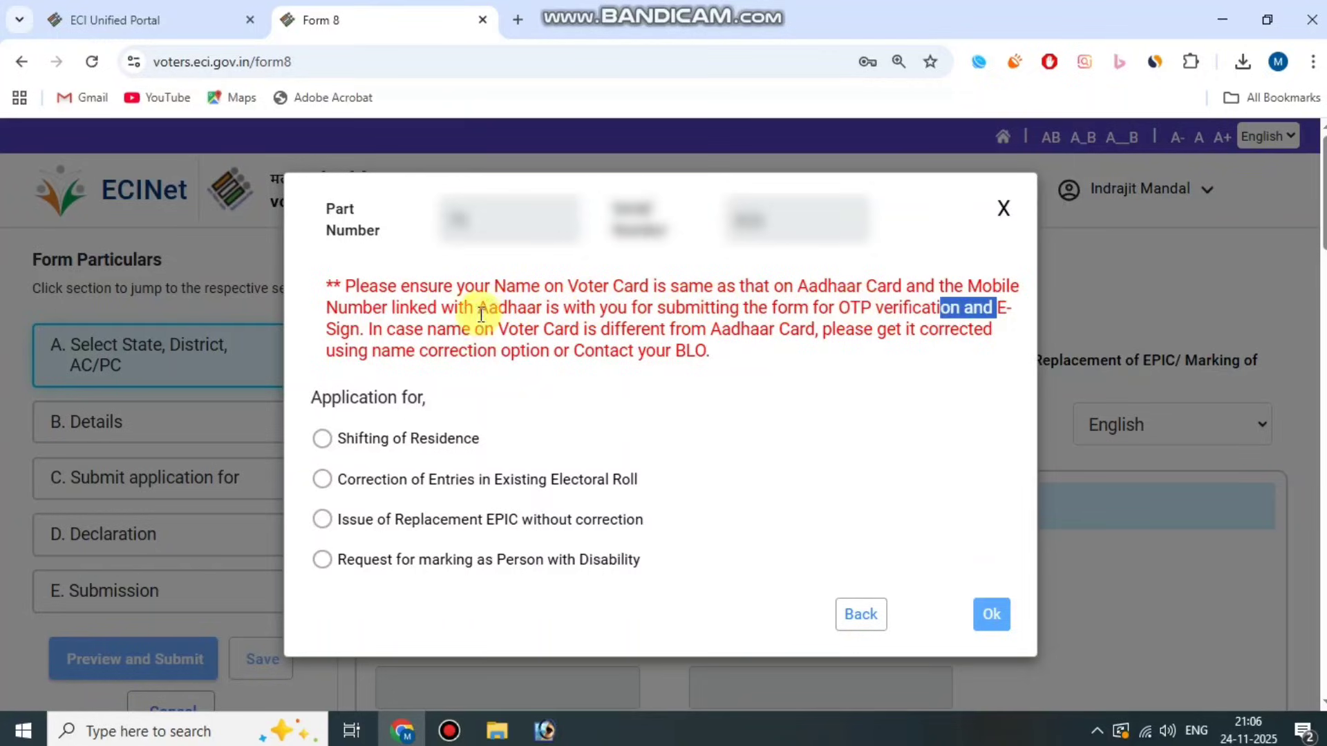
{"action": "left_click_drag", "start_coordinate": [446, 329], "coordinate": [748, 340]}
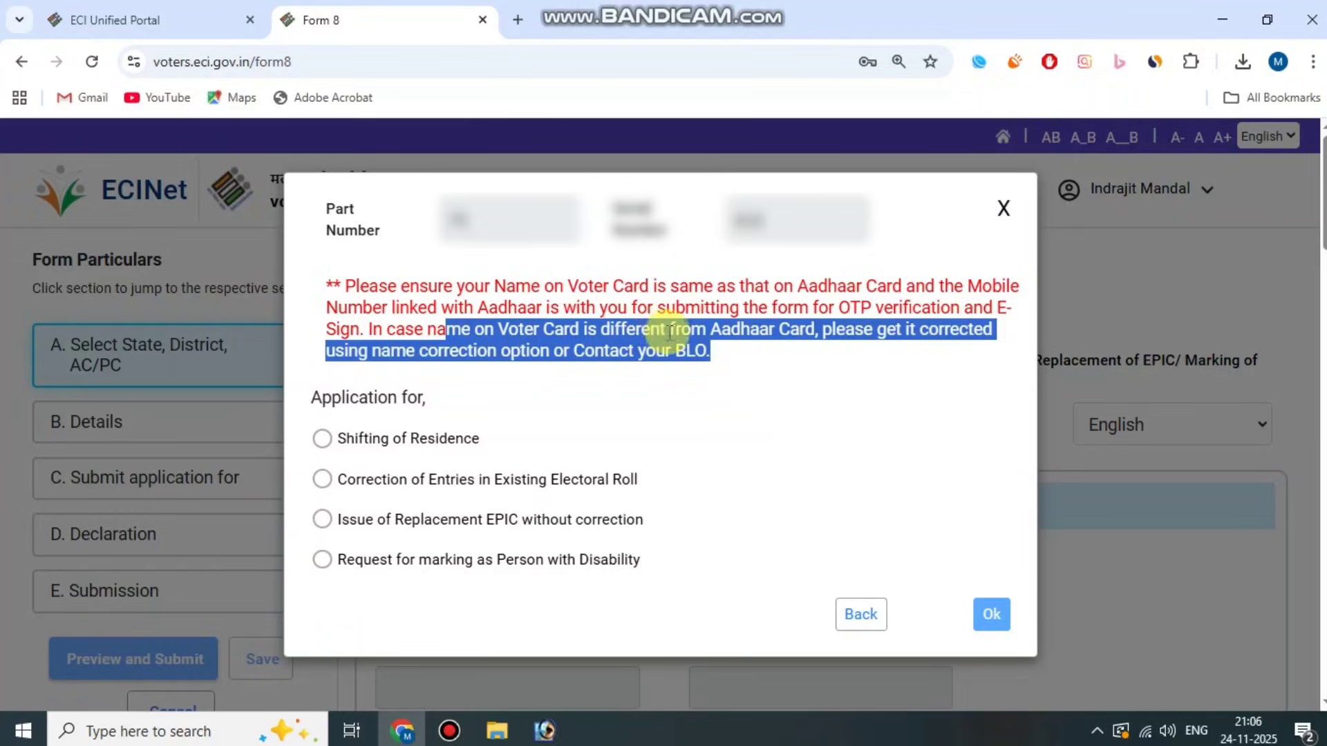
{"action": "left_click", "coordinate": [646, 312]}
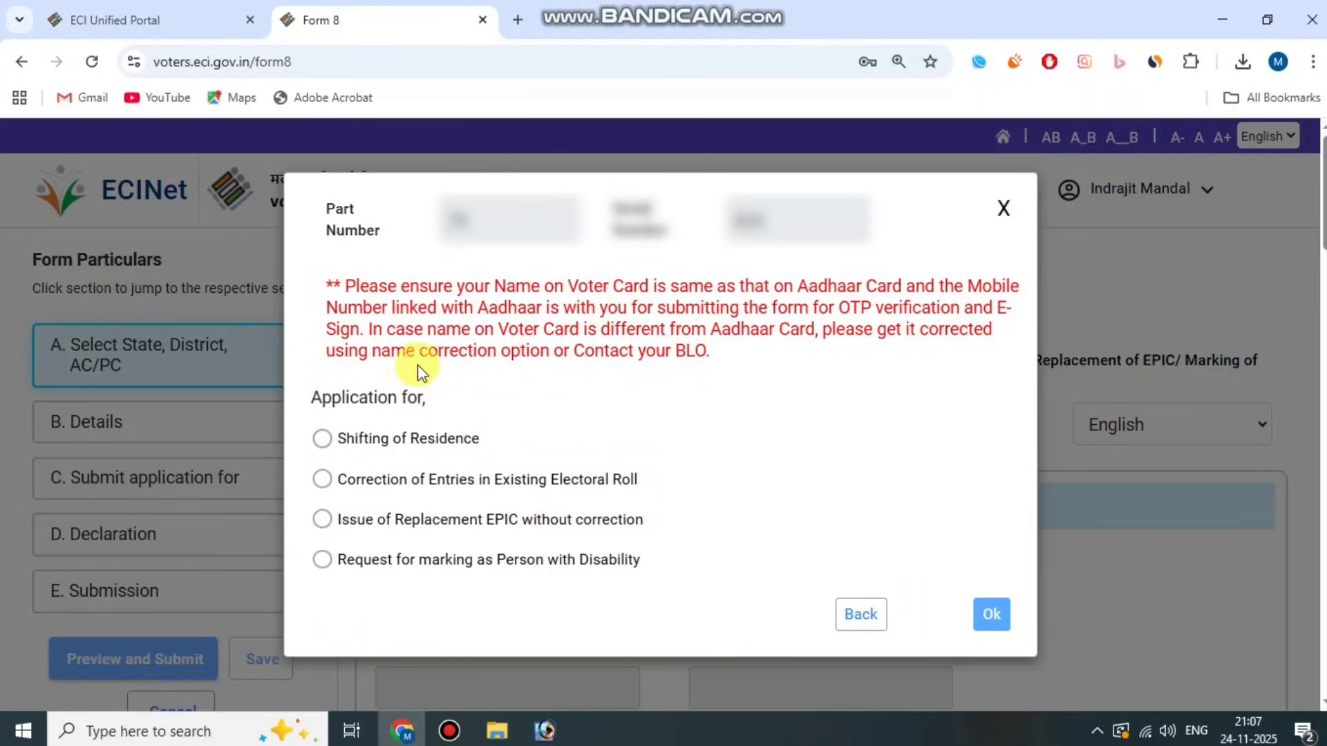
Step: Choose 'Correction of Entries in Existing Electoral Roll' and confirm with Ok
{"action": "left_click_drag", "start_coordinate": [424, 477], "coordinate": [625, 479]}
{"action": "left_click", "coordinate": [427, 477]}
{"action": "left_click", "coordinate": [313, 479]}
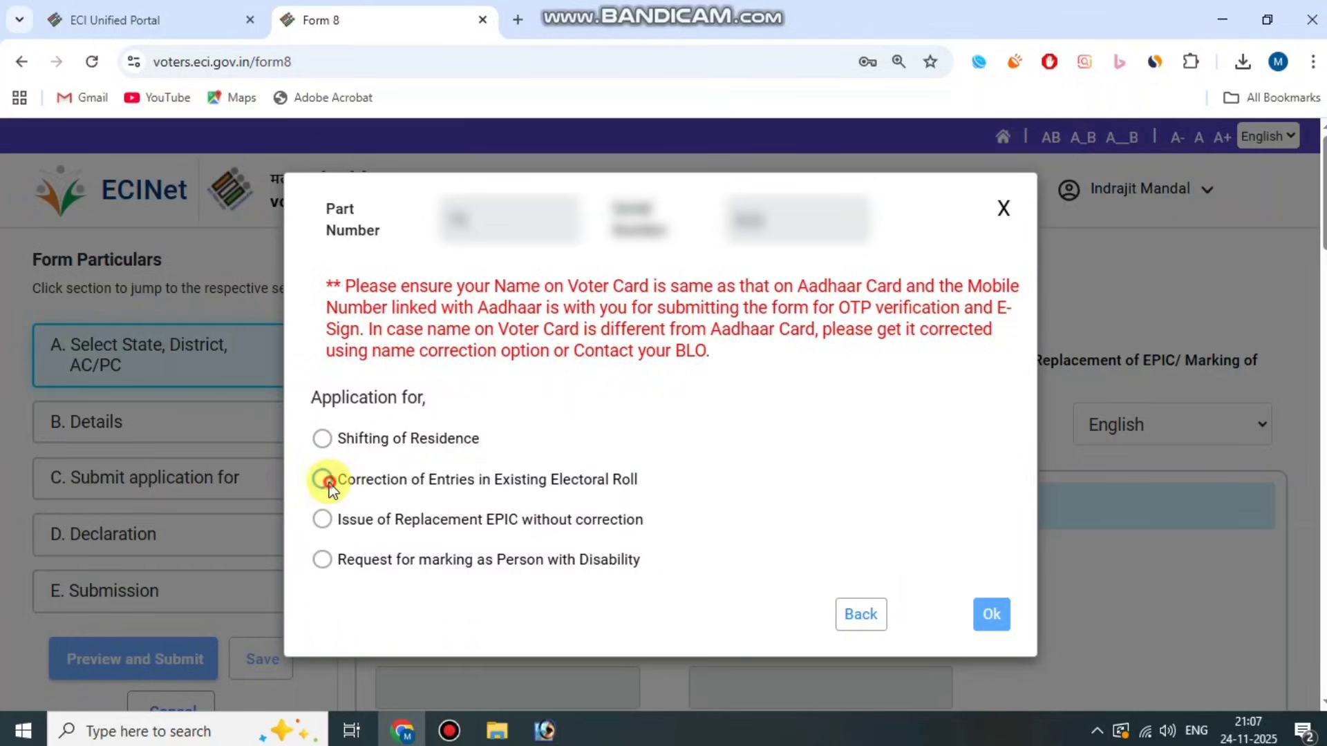
{"action": "left_click", "coordinate": [329, 484]}
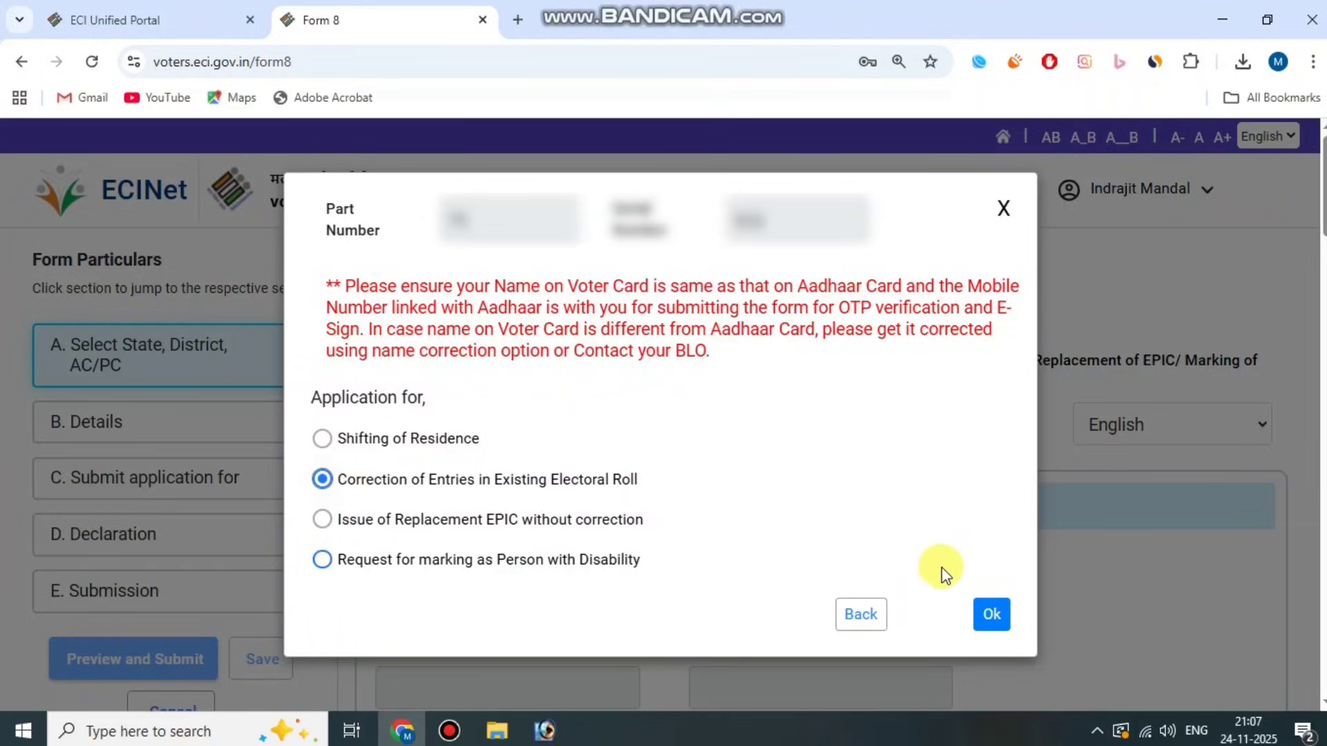
{"action": "left_click", "coordinate": [994, 611]}
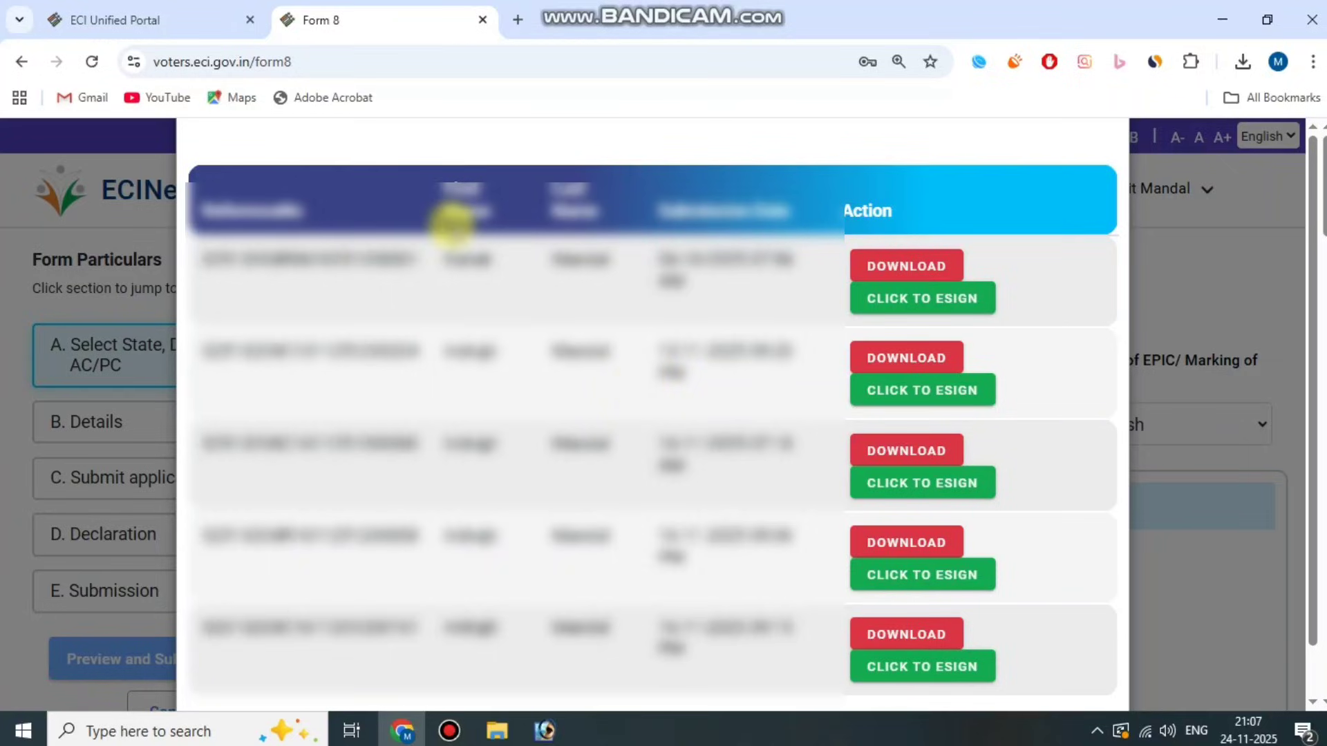
Step: Close the past-applications popup to return to Form 8 with West Bengal and SOUTH 24 PARGANAS
{"action": "scroll", "coordinate": [778, 325], "scroll_direction": "down", "scroll_amount": 1}
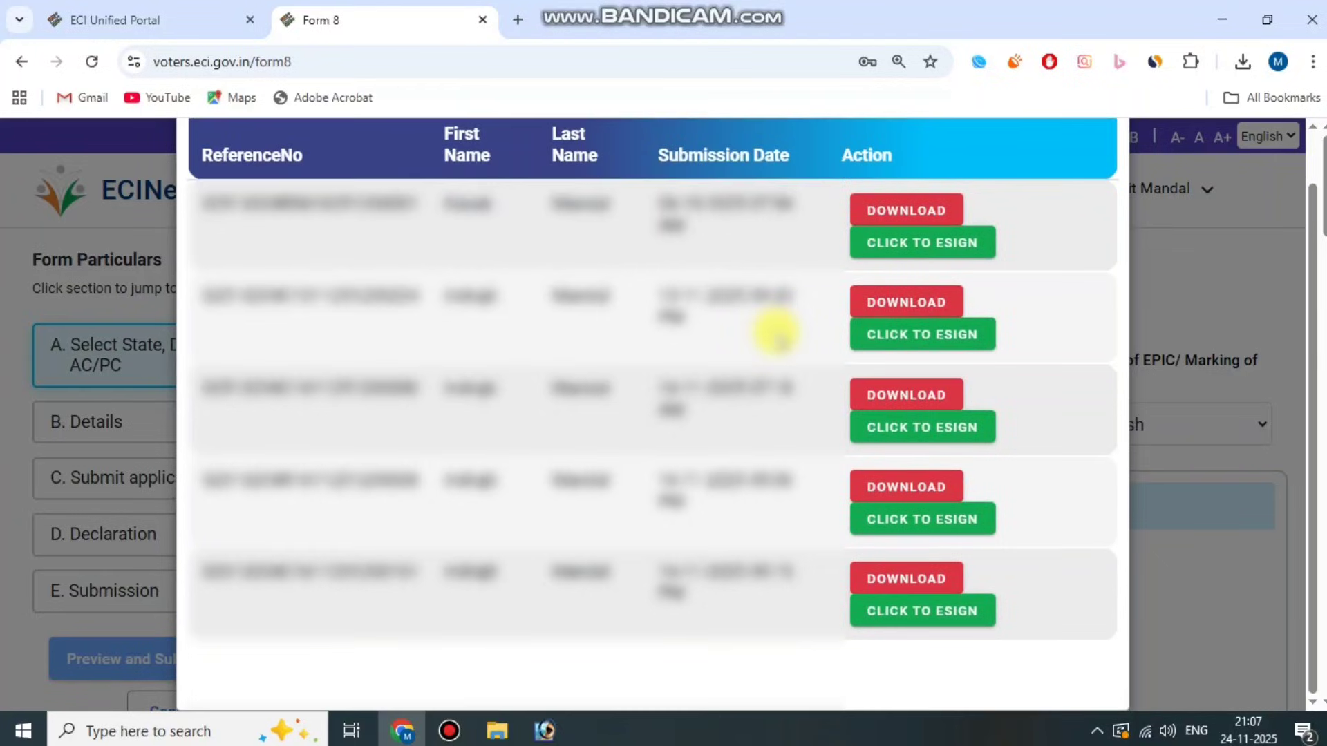
{"action": "scroll", "coordinate": [775, 339], "scroll_direction": "up", "scroll_amount": 1}
{"action": "scroll", "coordinate": [1137, 342], "scroll_direction": "down", "scroll_amount": 1}
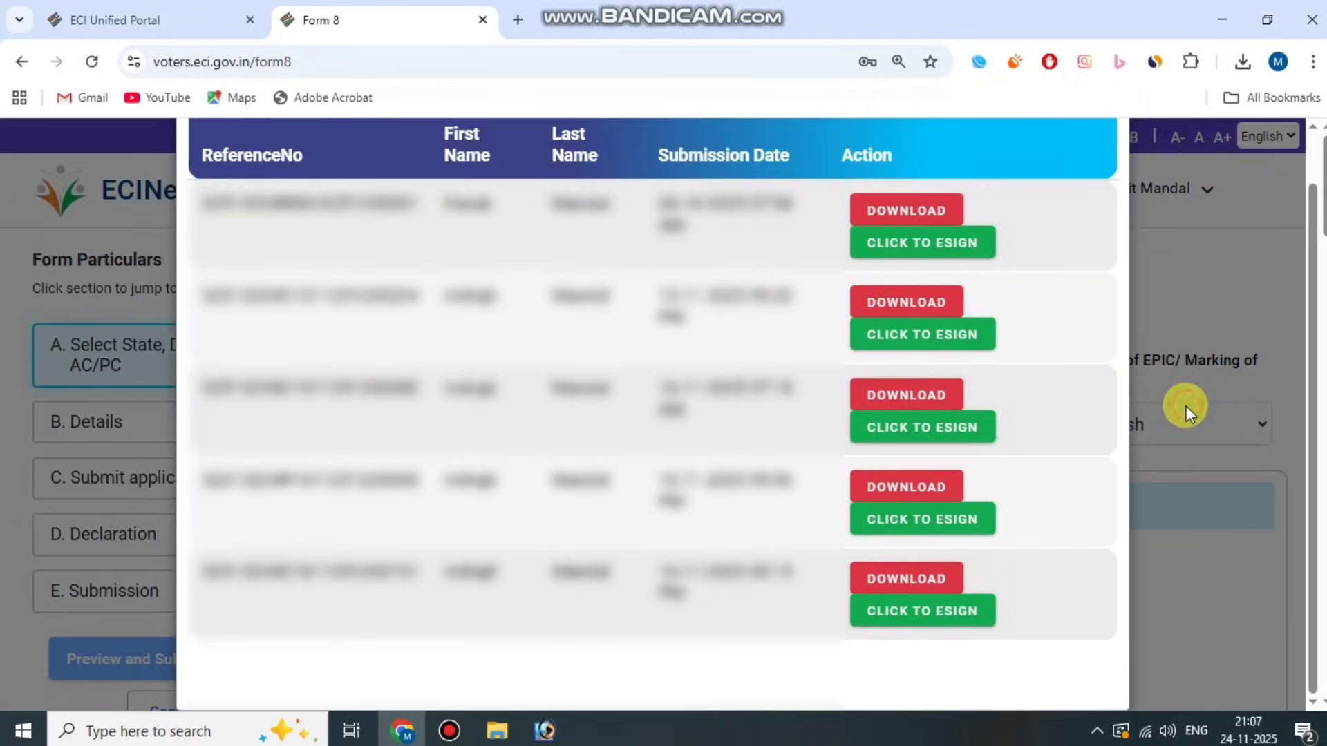
{"action": "scroll", "coordinate": [1083, 561], "scroll_direction": "down", "scroll_amount": 5}
{"action": "scroll", "coordinate": [1080, 564], "scroll_direction": "up", "scroll_amount": 1}
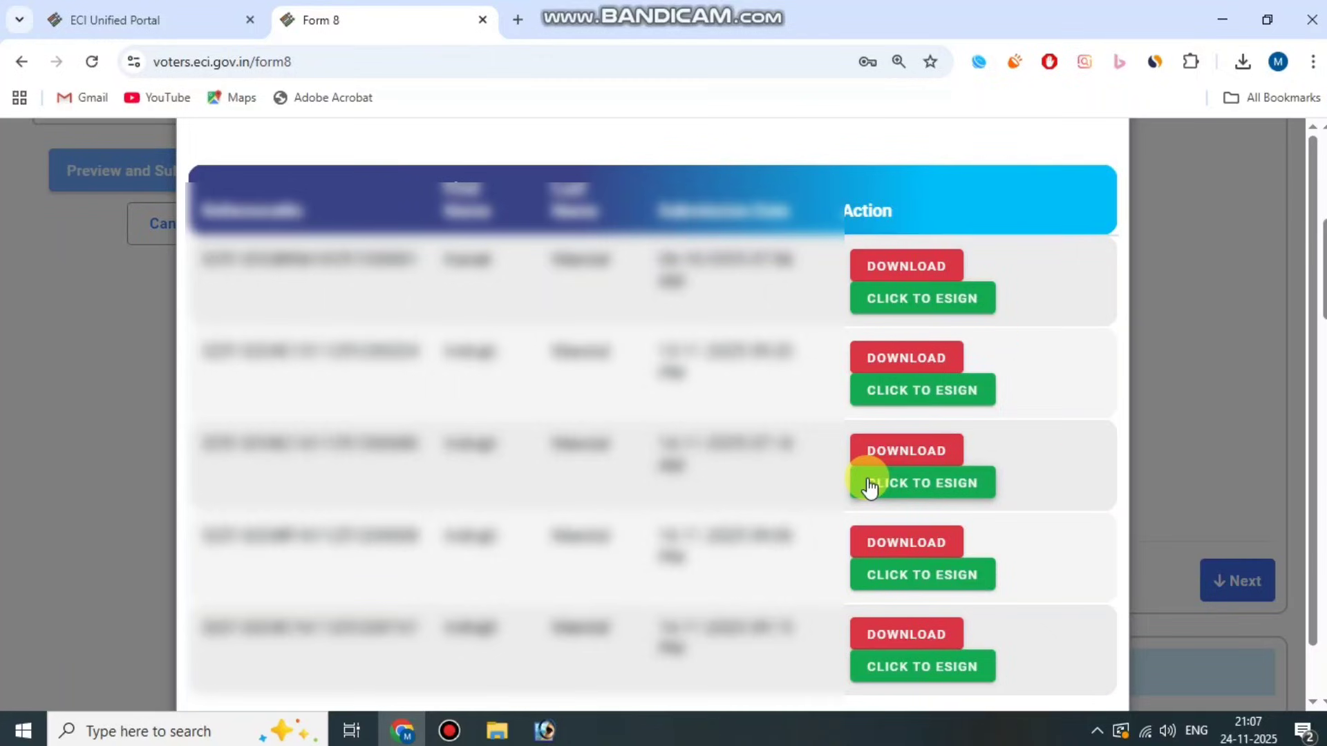
{"action": "left_click", "coordinate": [450, 730]}
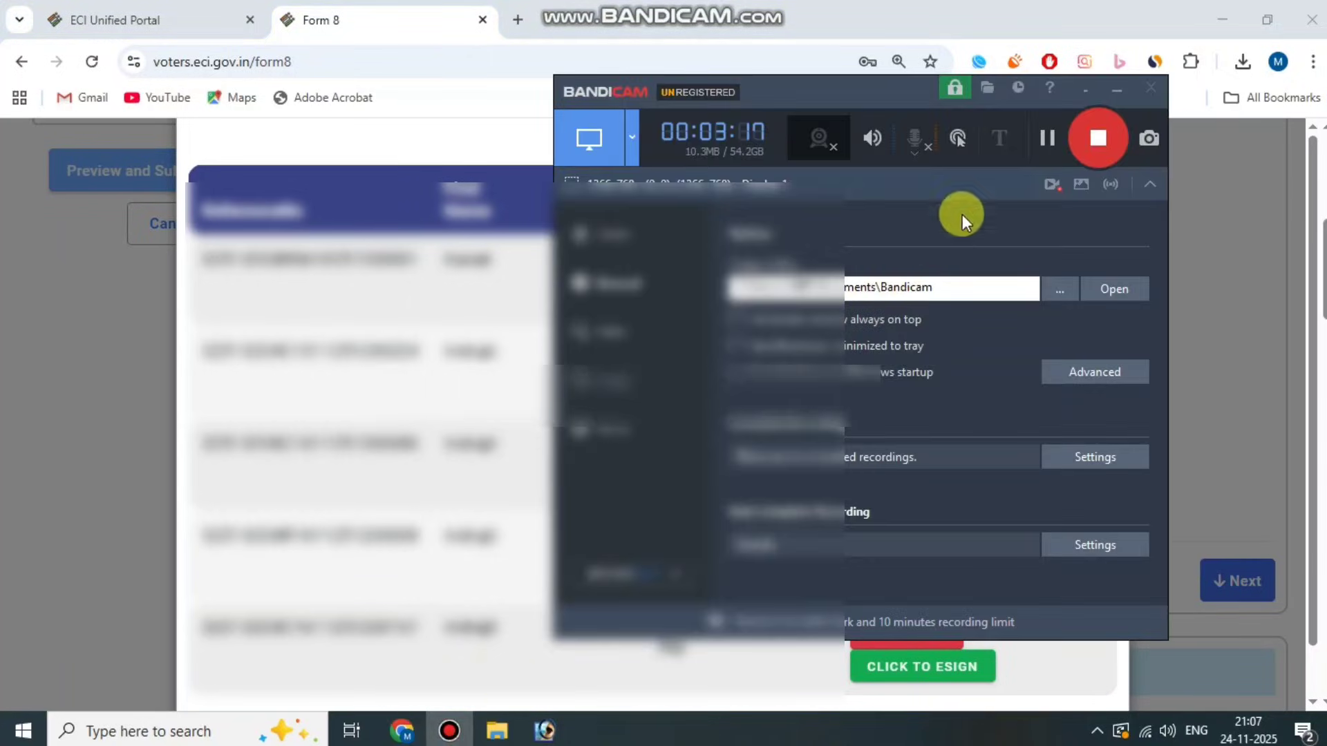
{"action": "left_click", "coordinate": [1045, 127]}
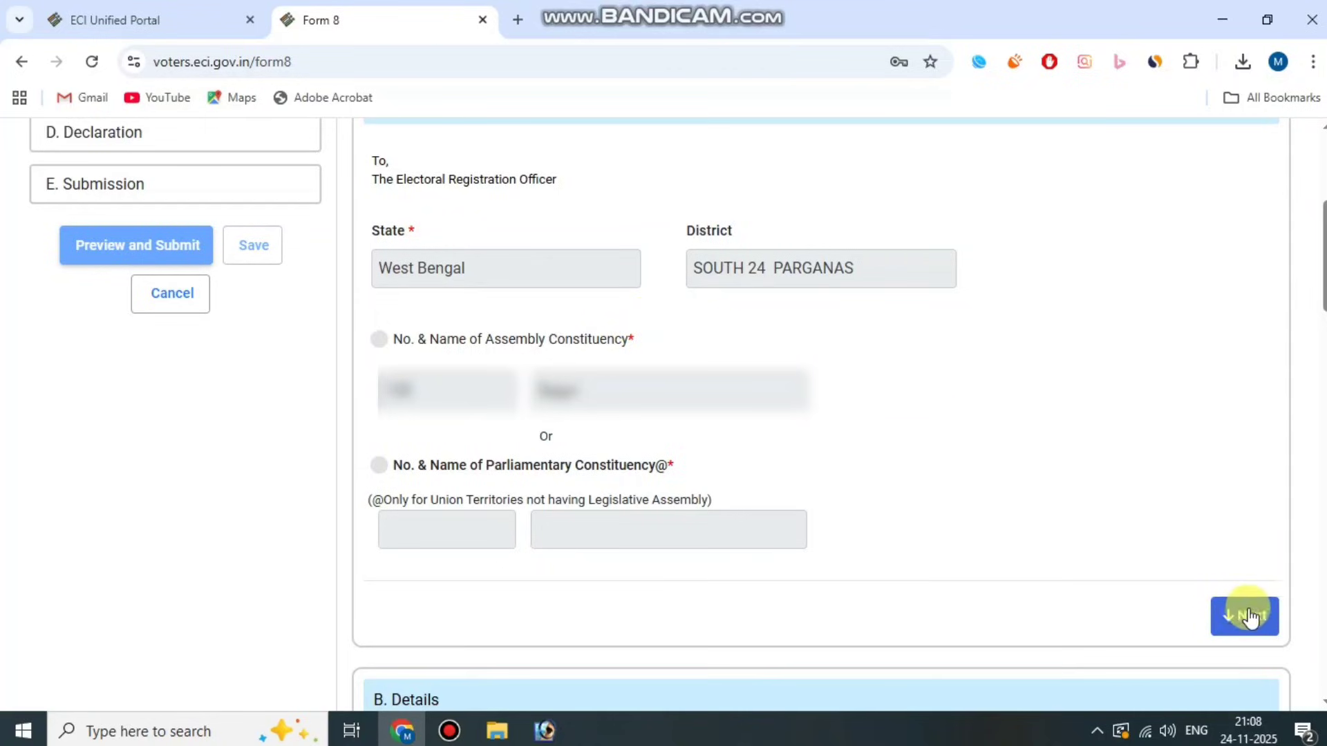
Step: Select Aadhaar Number and paste in the applicant's Aadhaar number
{"action": "left_click", "coordinate": [449, 731]}
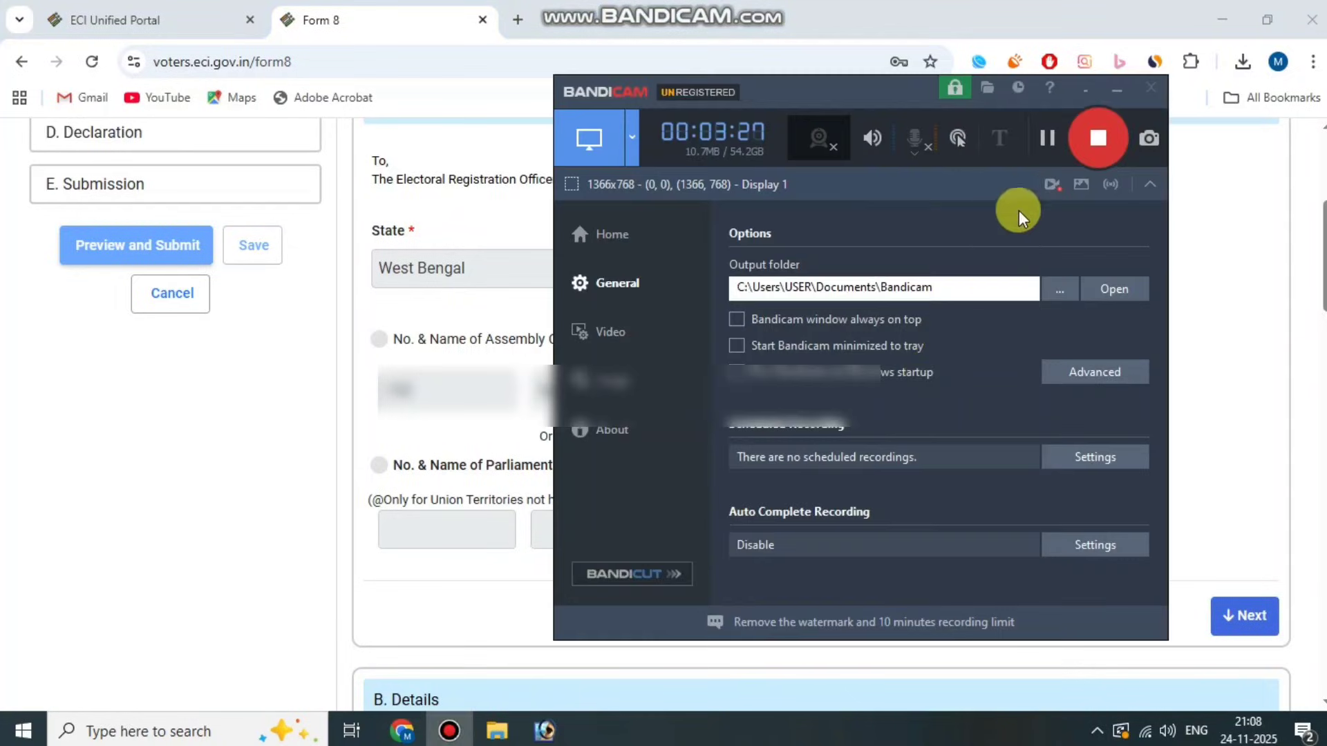
{"action": "left_click", "coordinate": [1051, 138]}
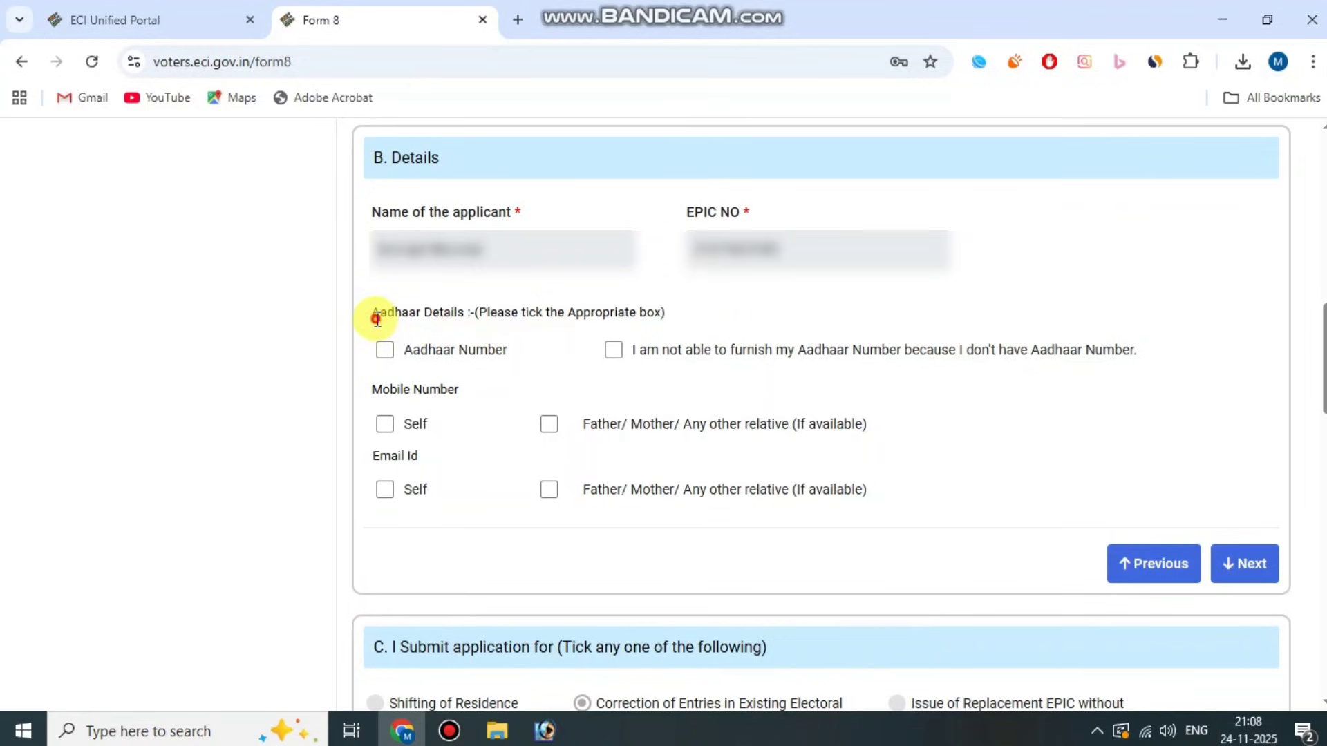
{"action": "left_click_drag", "start_coordinate": [371, 314], "coordinate": [622, 315]}
{"action": "left_click", "coordinate": [624, 317]}
{"action": "left_click", "coordinate": [388, 359]}
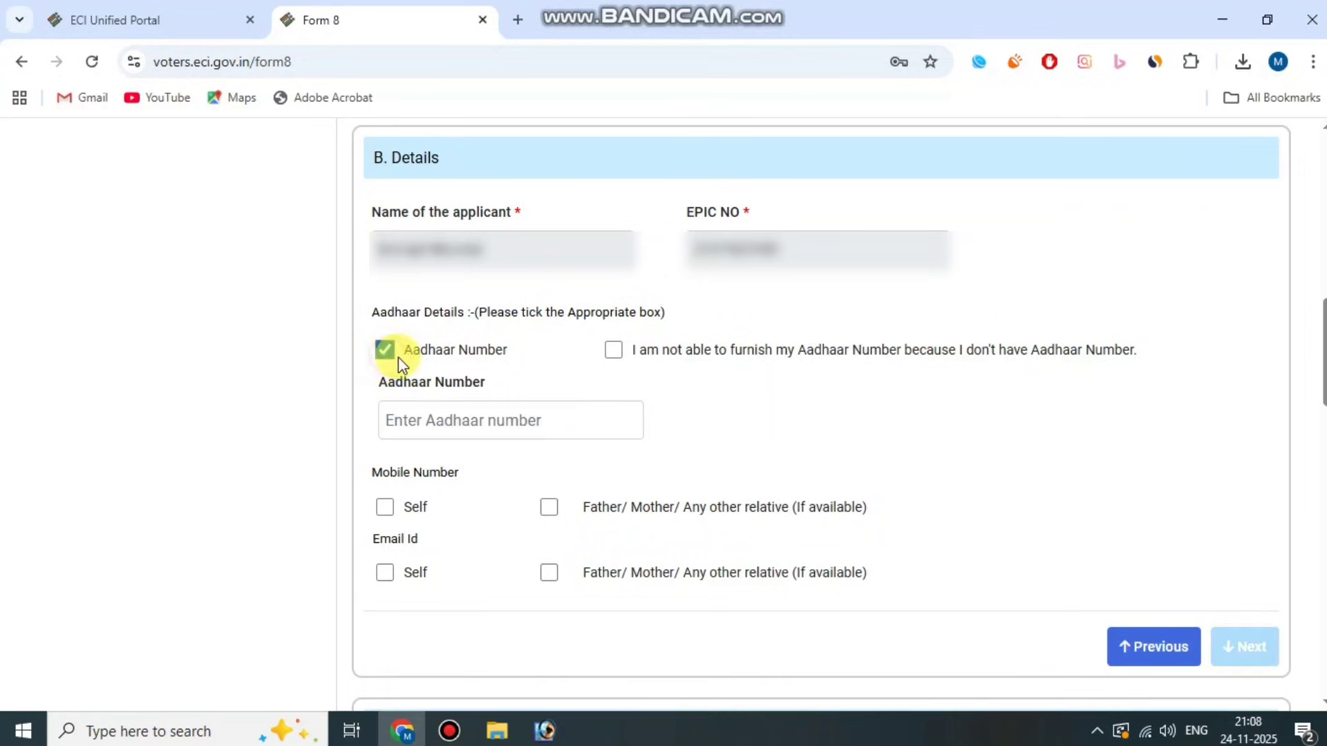
{"action": "left_click", "coordinate": [387, 415]}
{"action": "key", "text": "ctrl+v"}
{"action": "left_click_drag", "start_coordinate": [391, 388], "coordinate": [489, 385]}
{"action": "left_click", "coordinate": [477, 385]}
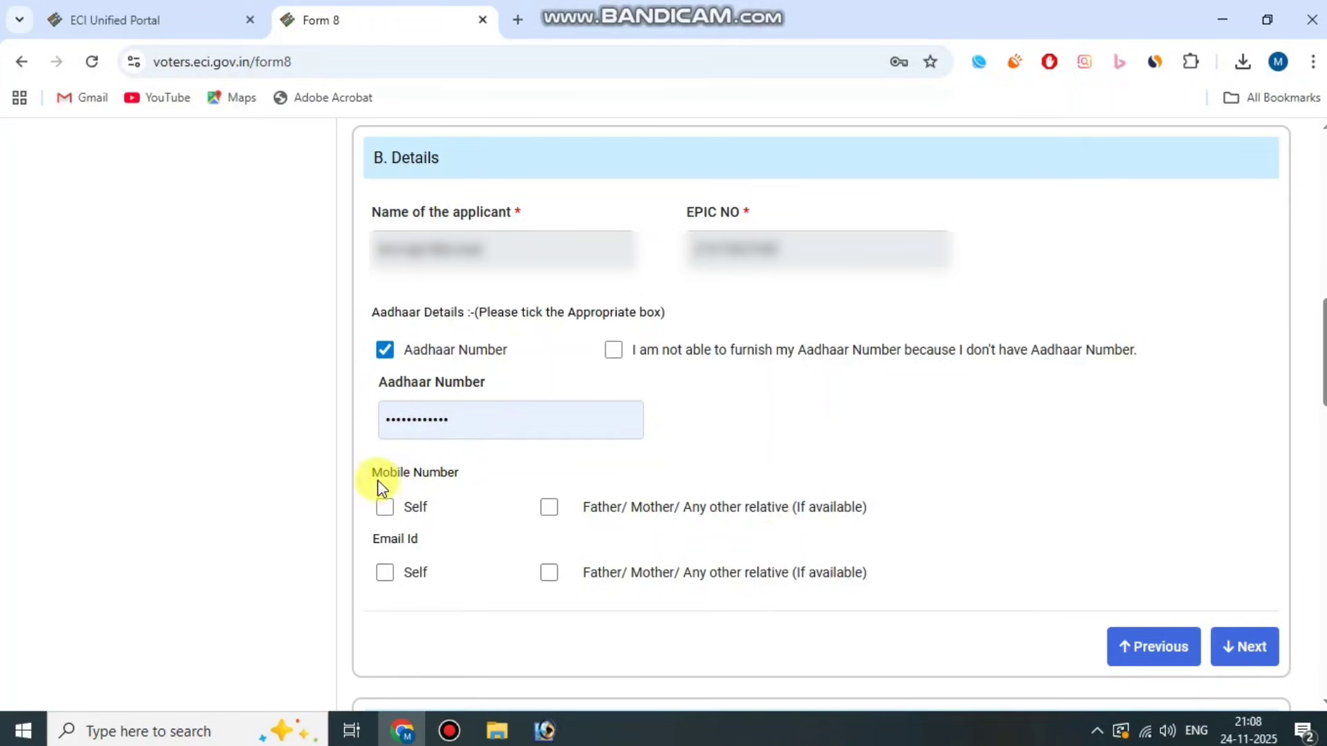
Step: Mark the mobile number as Self, leave the email out, and continue to Correction of Entries
{"action": "left_click_drag", "start_coordinate": [373, 477], "coordinate": [453, 474]}
{"action": "left_click", "coordinate": [386, 508]}
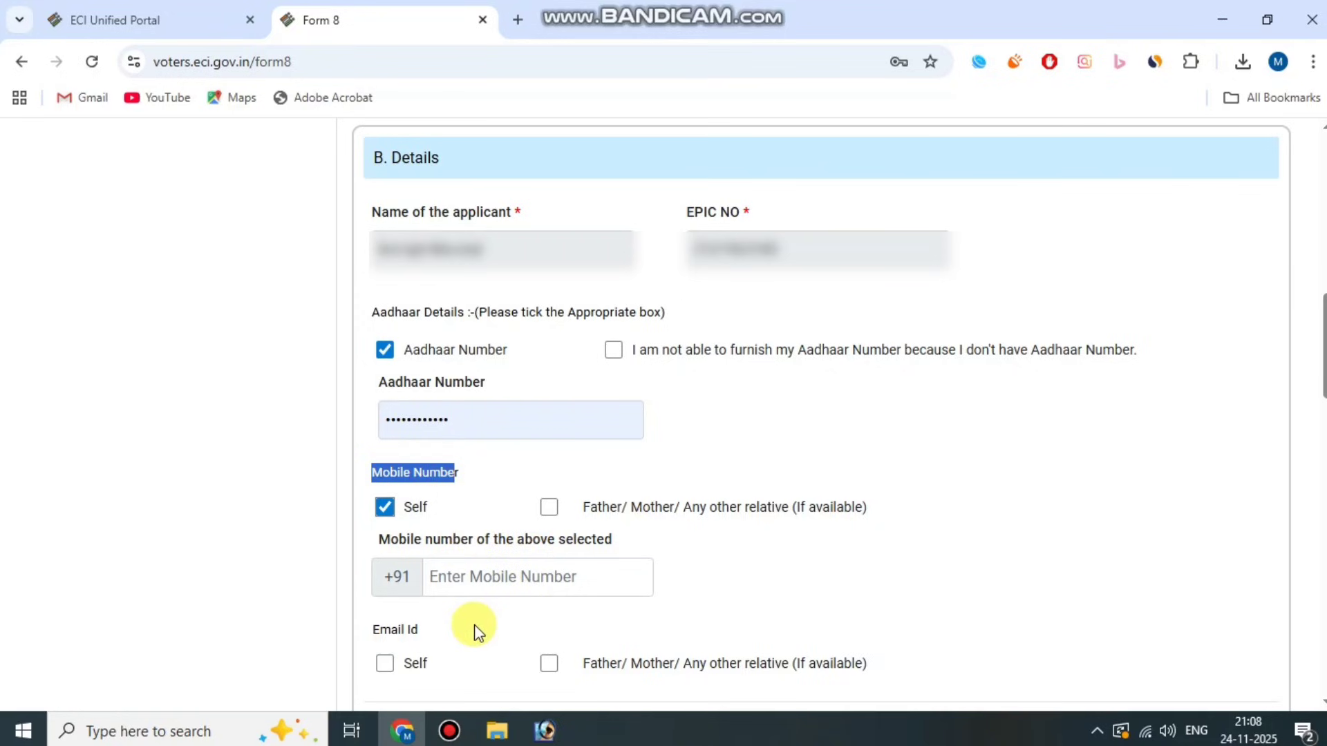
{"action": "left_click", "coordinate": [448, 733]}
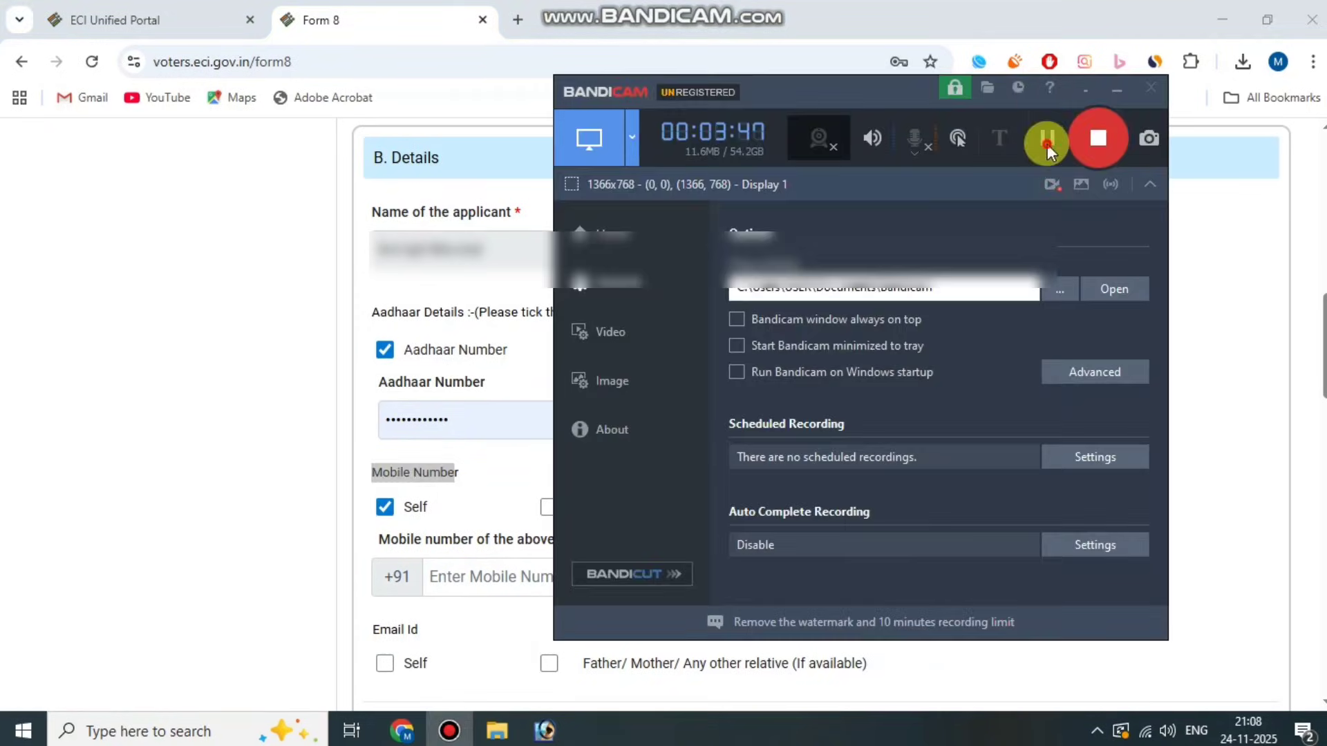
{"action": "left_click", "coordinate": [1044, 139]}
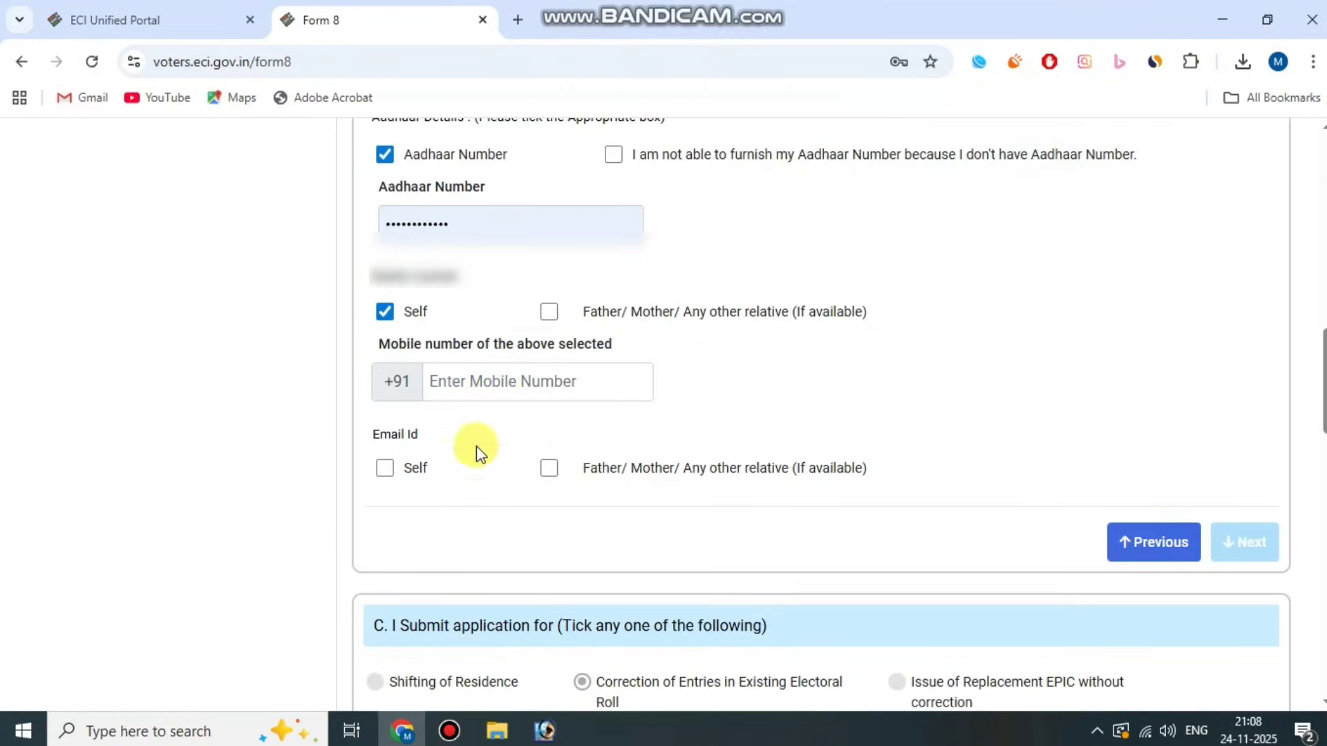
{"action": "mouse_move", "coordinate": [387, 467]}
{"action": "left_mouse_down"}
{"action": "mouse_move", "coordinate": [379, 438]}
{"action": "mouse_move", "coordinate": [385, 480]}
{"action": "left_mouse_up"}
{"action": "left_click", "coordinate": [385, 477]}
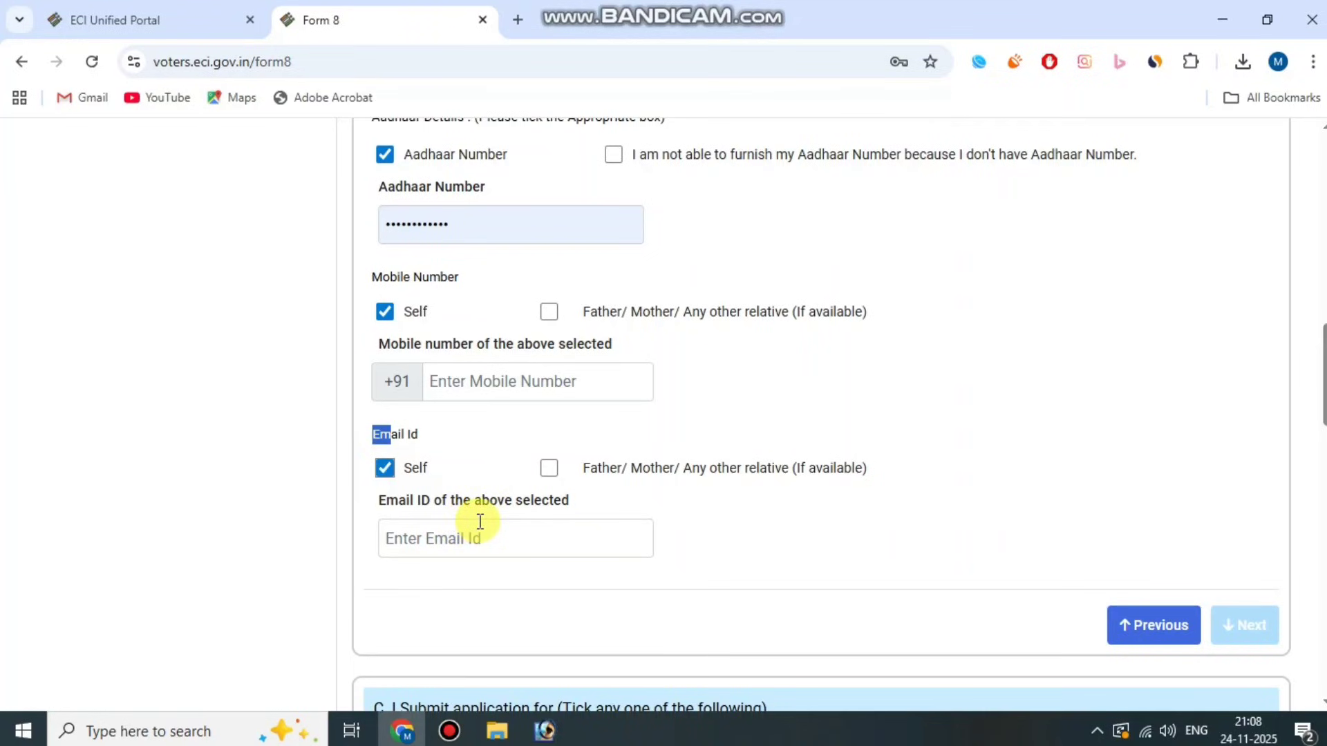
{"action": "left_click", "coordinate": [440, 441]}
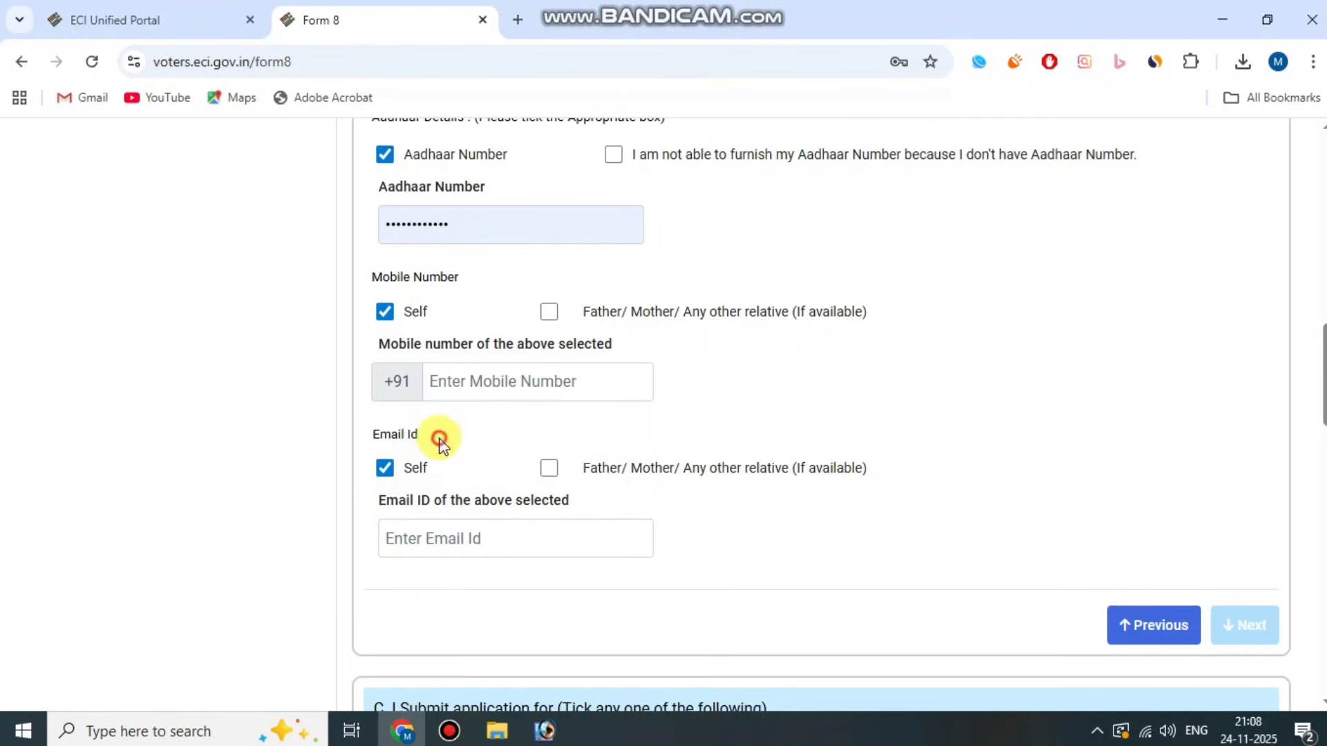
{"action": "left_click", "coordinate": [391, 477]}
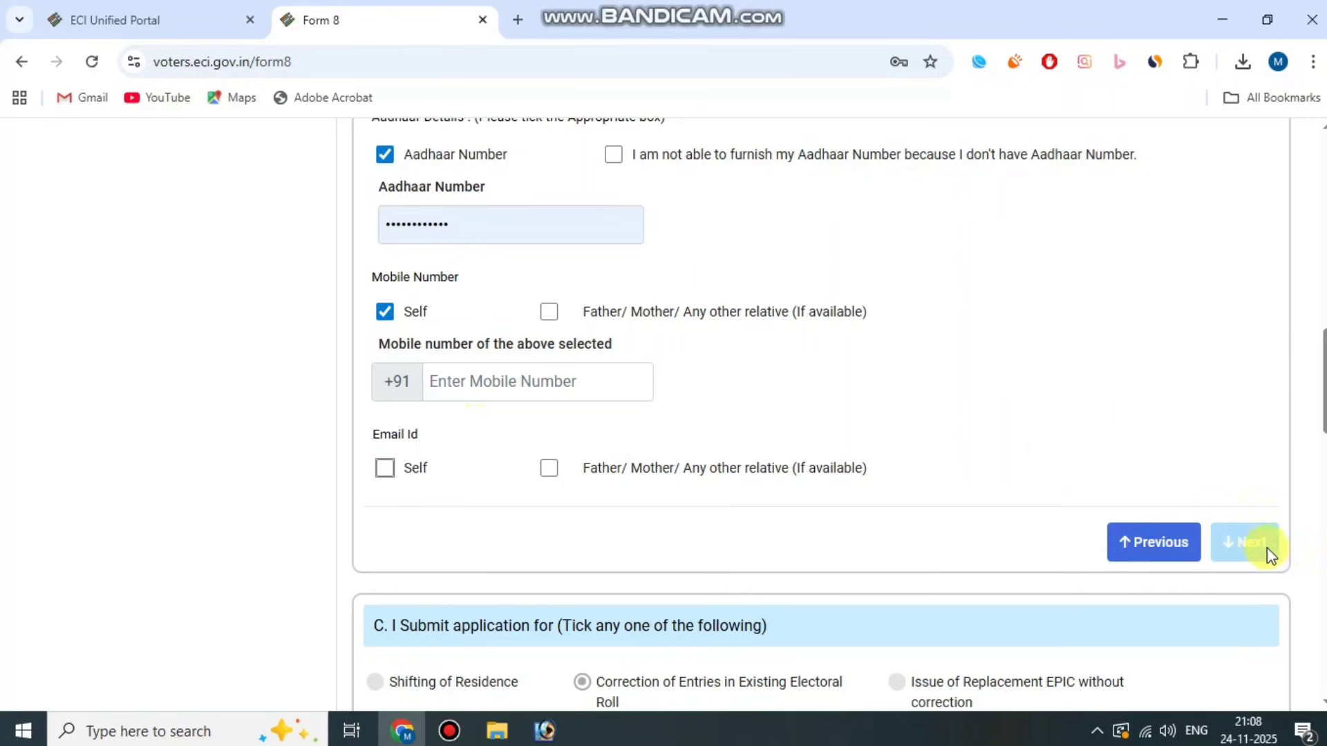
{"action": "left_click", "coordinate": [449, 731]}
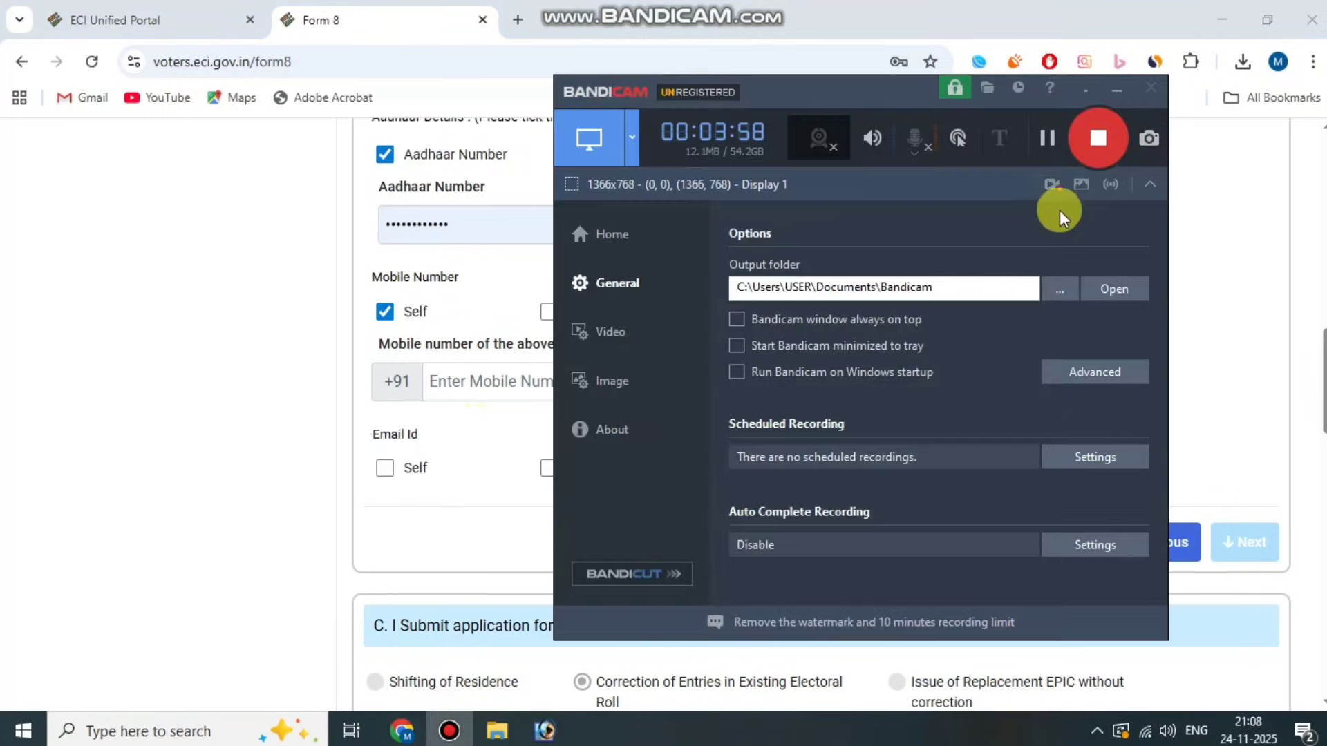
{"action": "left_click", "coordinate": [1045, 156]}
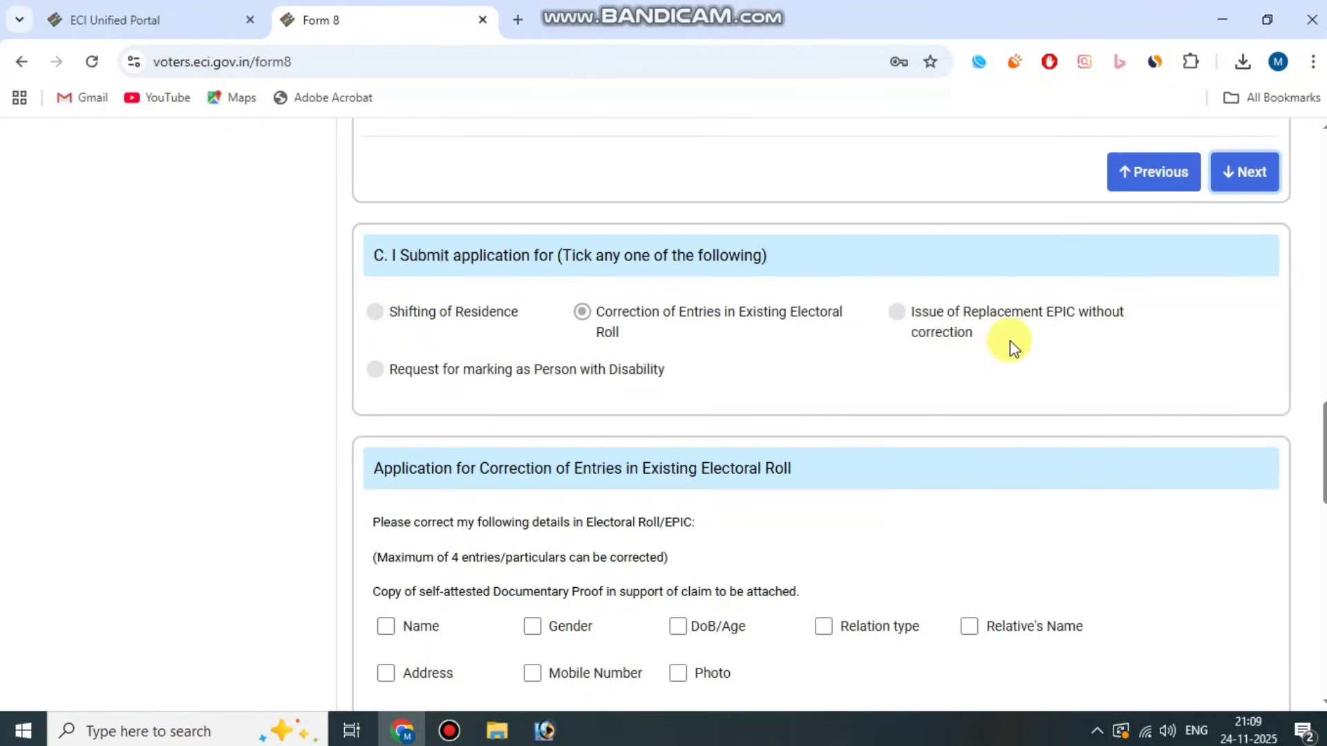
Step: Select Mobile Number as the entry to correct and move on to the declaration
{"action": "scroll", "coordinate": [856, 449], "scroll_direction": "down", "scroll_amount": 3}
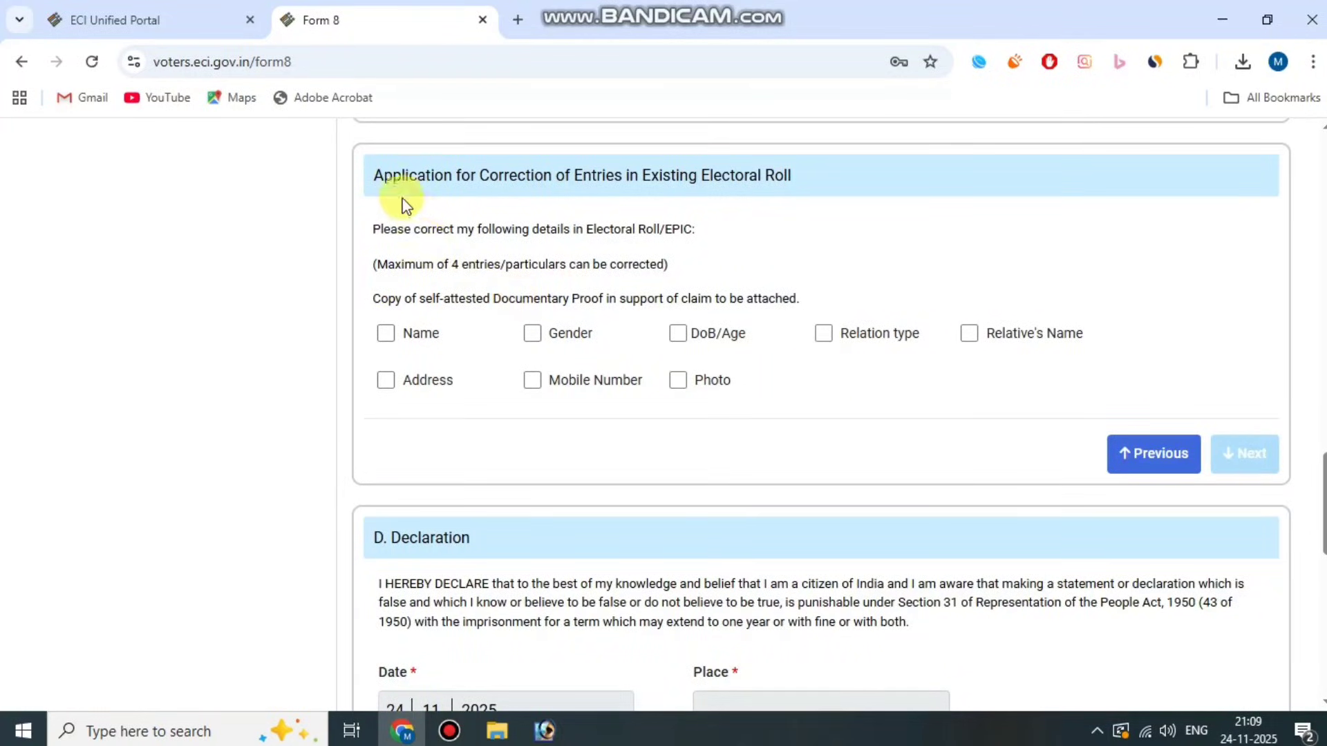
{"action": "left_click_drag", "start_coordinate": [389, 178], "coordinate": [791, 184]}
{"action": "left_click", "coordinate": [791, 184]}
{"action": "left_click_drag", "start_coordinate": [557, 378], "coordinate": [636, 382]}
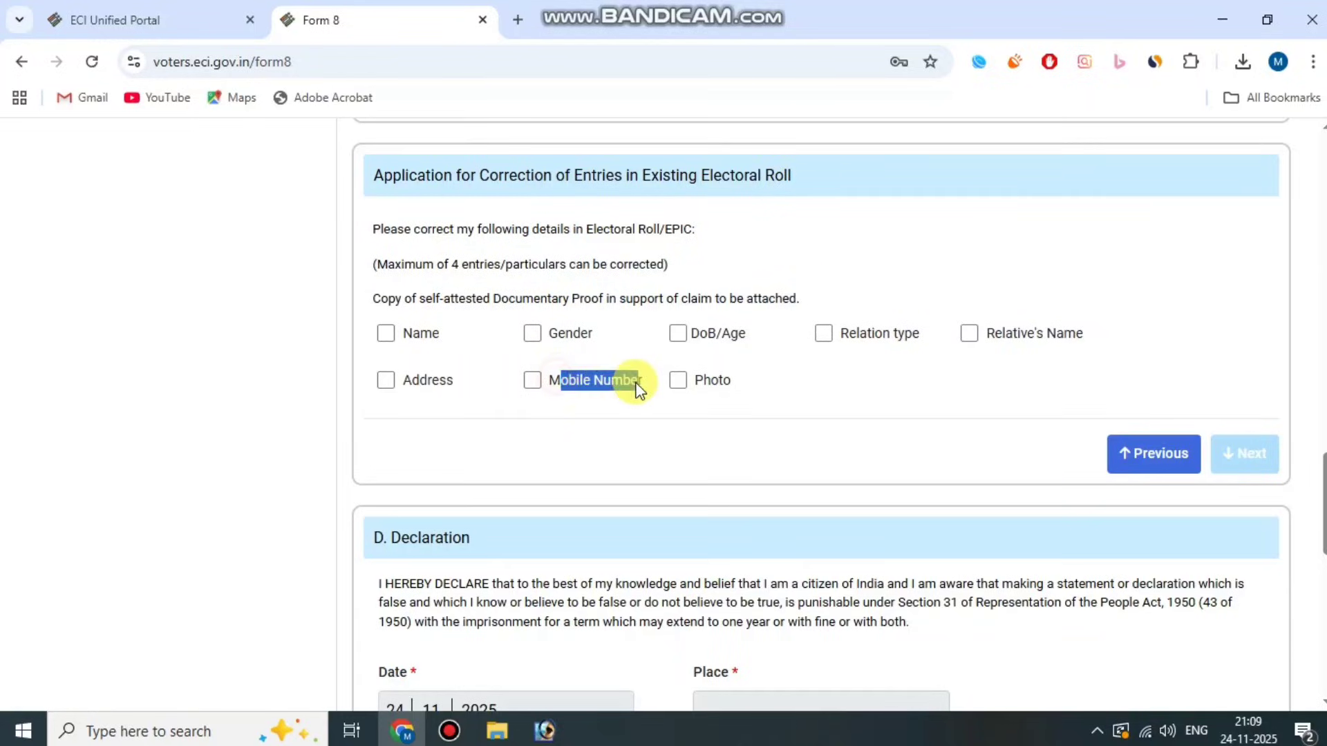
{"action": "left_click", "coordinate": [637, 382]}
{"action": "left_click", "coordinate": [535, 380]}
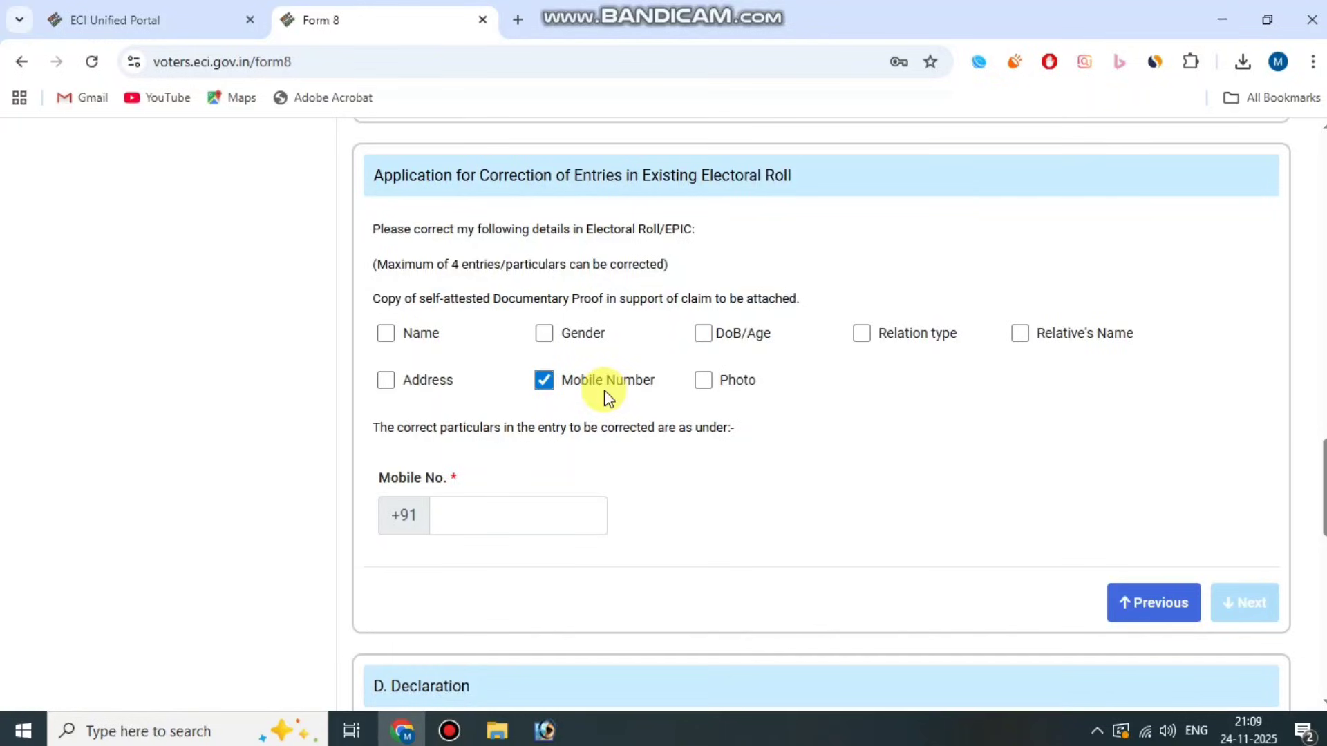
{"action": "left_click", "coordinate": [380, 475]}
{"action": "left_click", "coordinate": [473, 479]}
{"action": "left_click", "coordinate": [449, 731]}
{"action": "left_click", "coordinate": [1056, 153]}
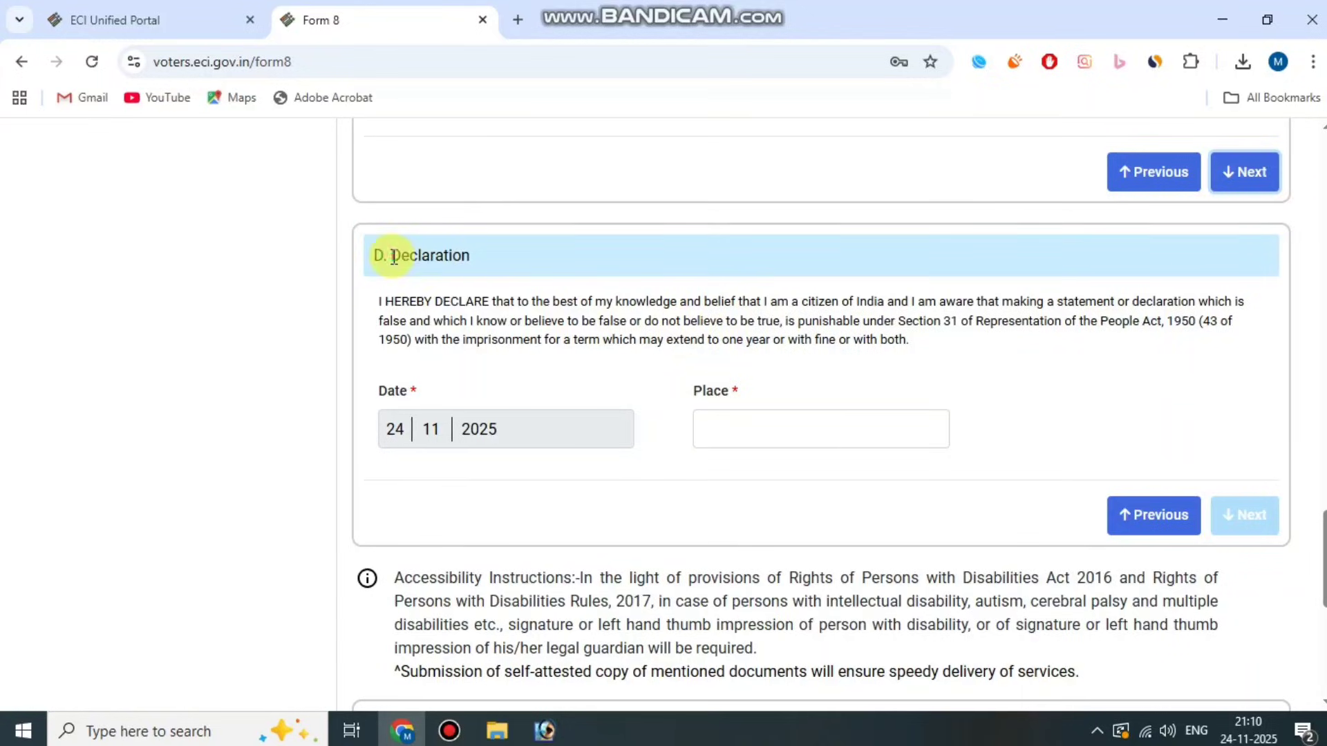
Step: Enter 'sagar' as the declaration place and proceed to the Submission section
{"action": "left_click_drag", "start_coordinate": [380, 256], "coordinate": [495, 261]}
{"action": "left_click", "coordinate": [421, 394]}
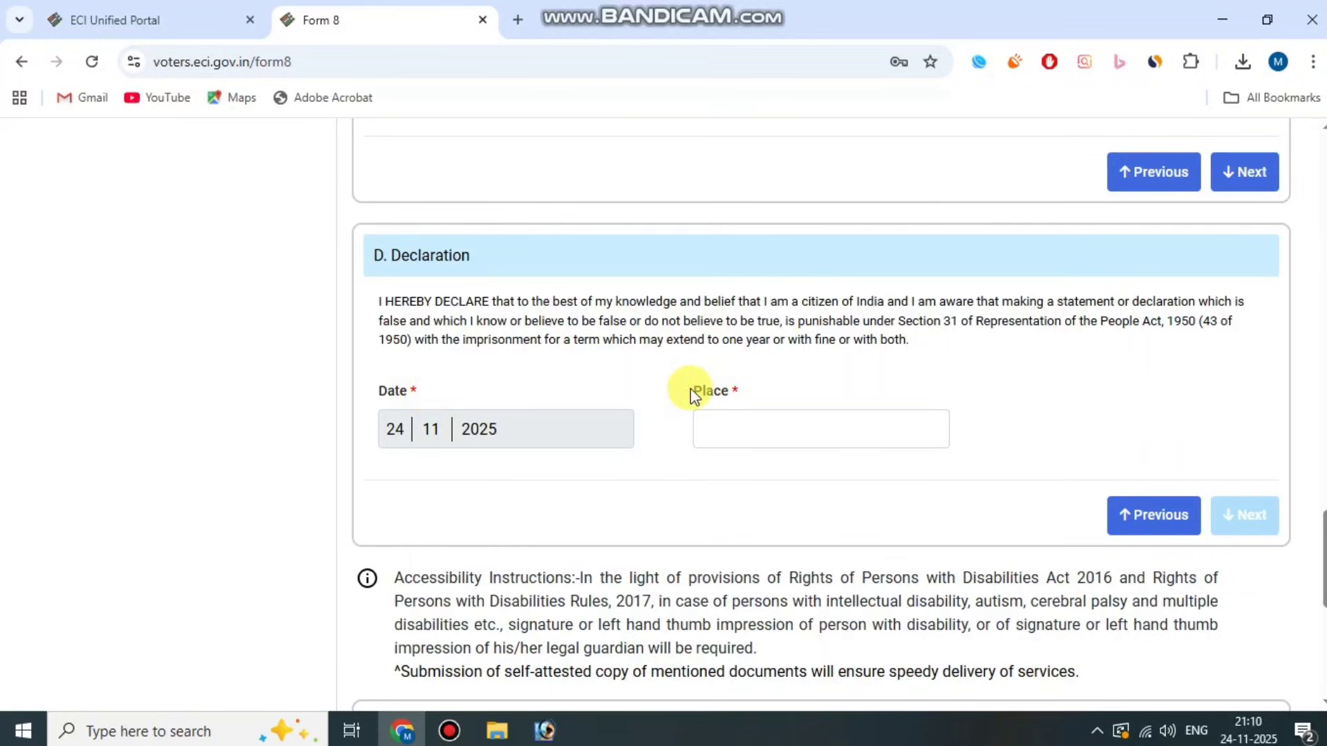
{"action": "left_click", "coordinate": [733, 415]}
{"action": "type", "text": "sagar"}
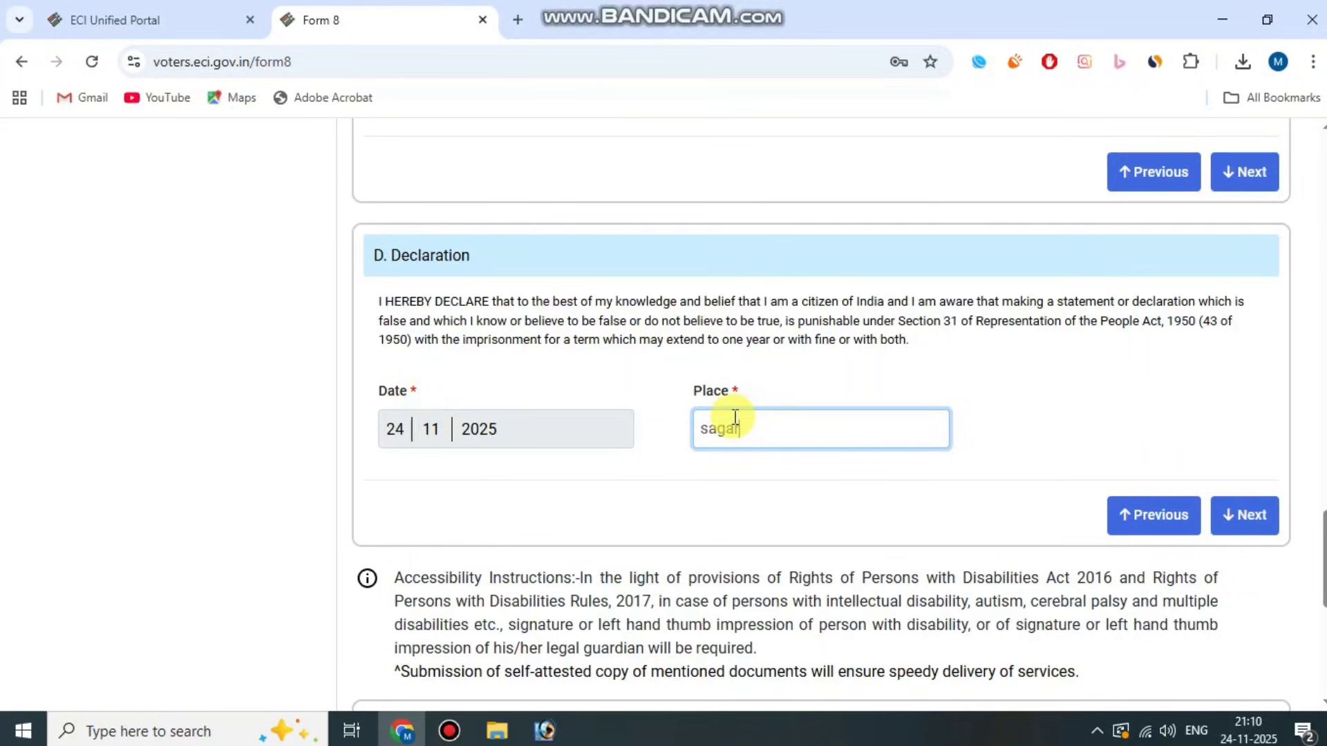
{"action": "left_click", "coordinate": [825, 351]}
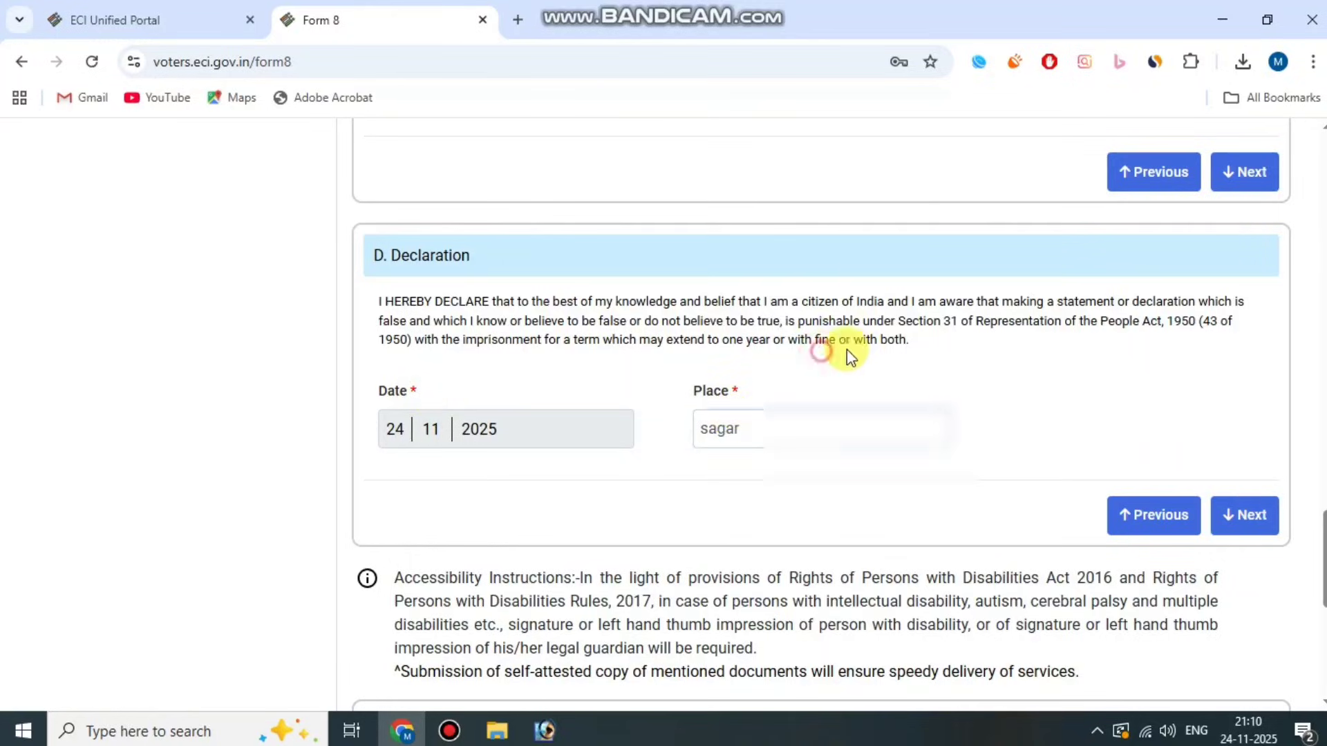
{"action": "left_click", "coordinate": [1246, 515]}
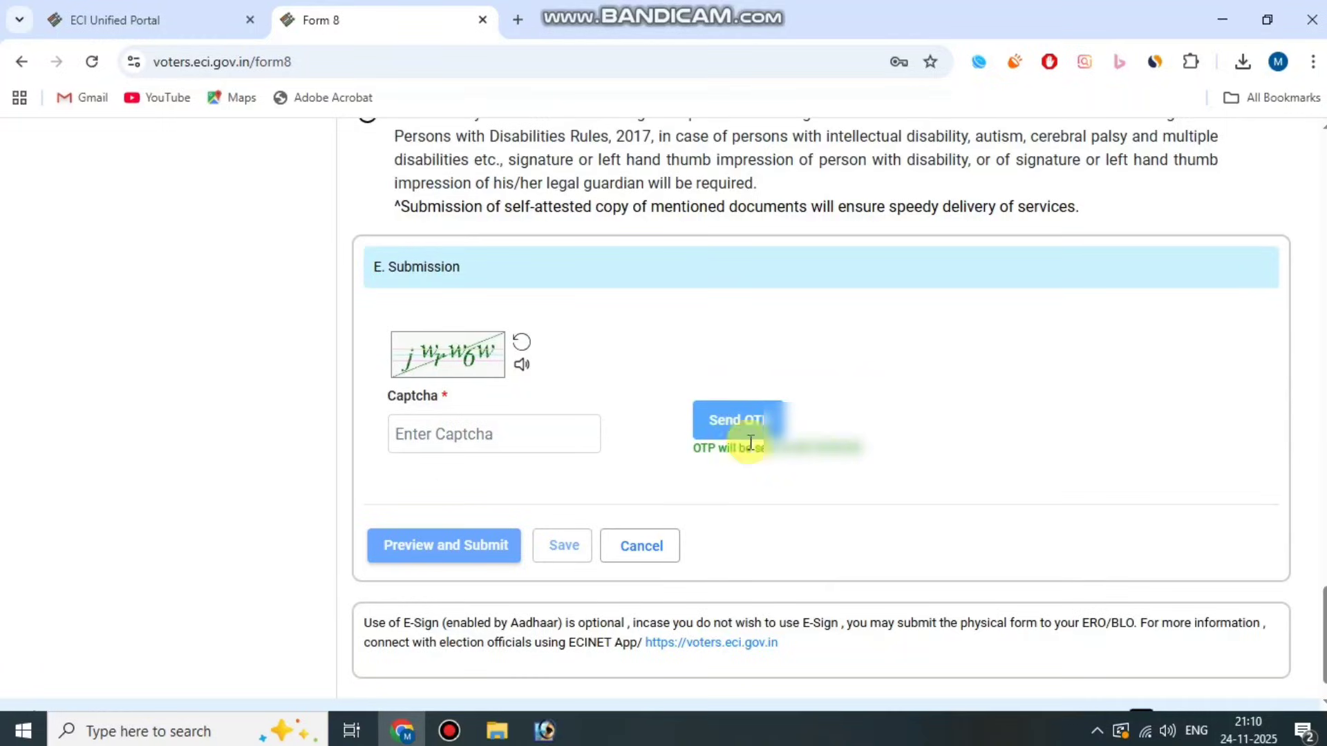
Step: Fill the captcha, re-send the OTP after the captcha expires, enter the OTP, and preview
{"action": "left_click", "coordinate": [492, 437]}
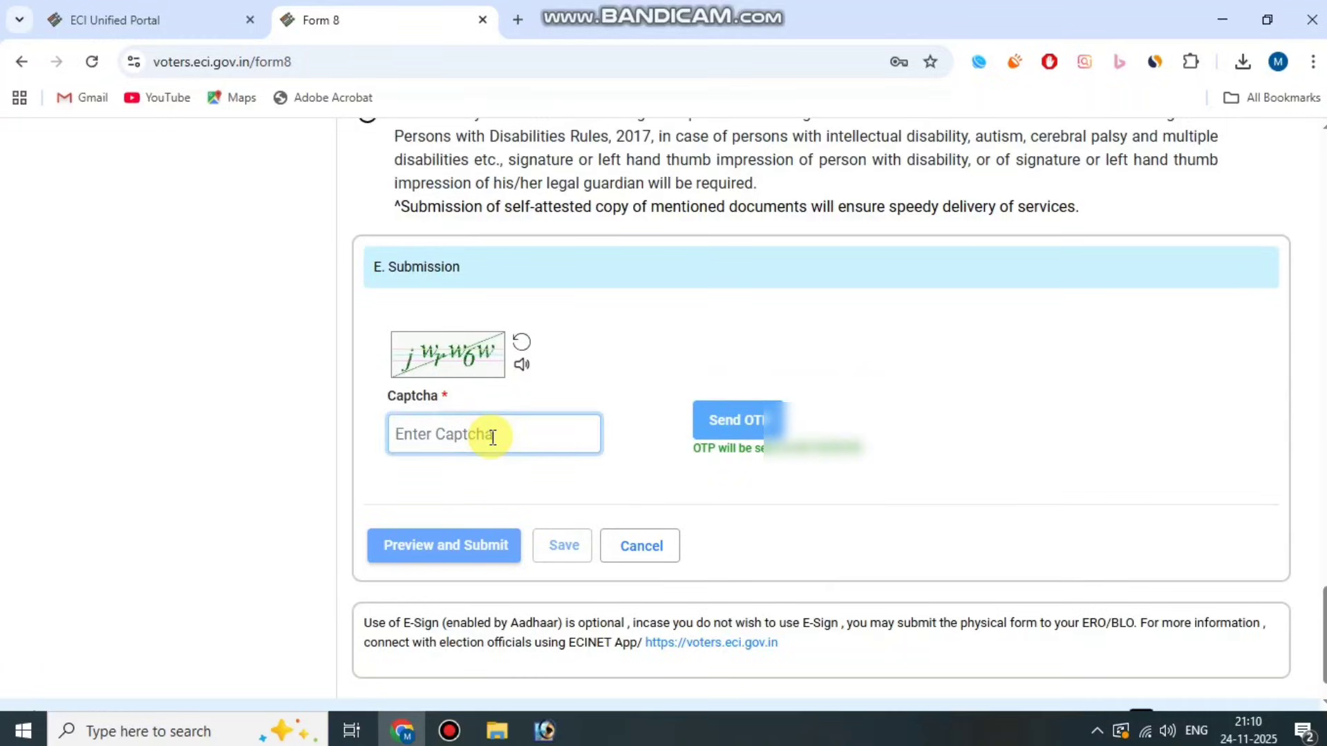
{"action": "type", "text": "jwrw6w"}
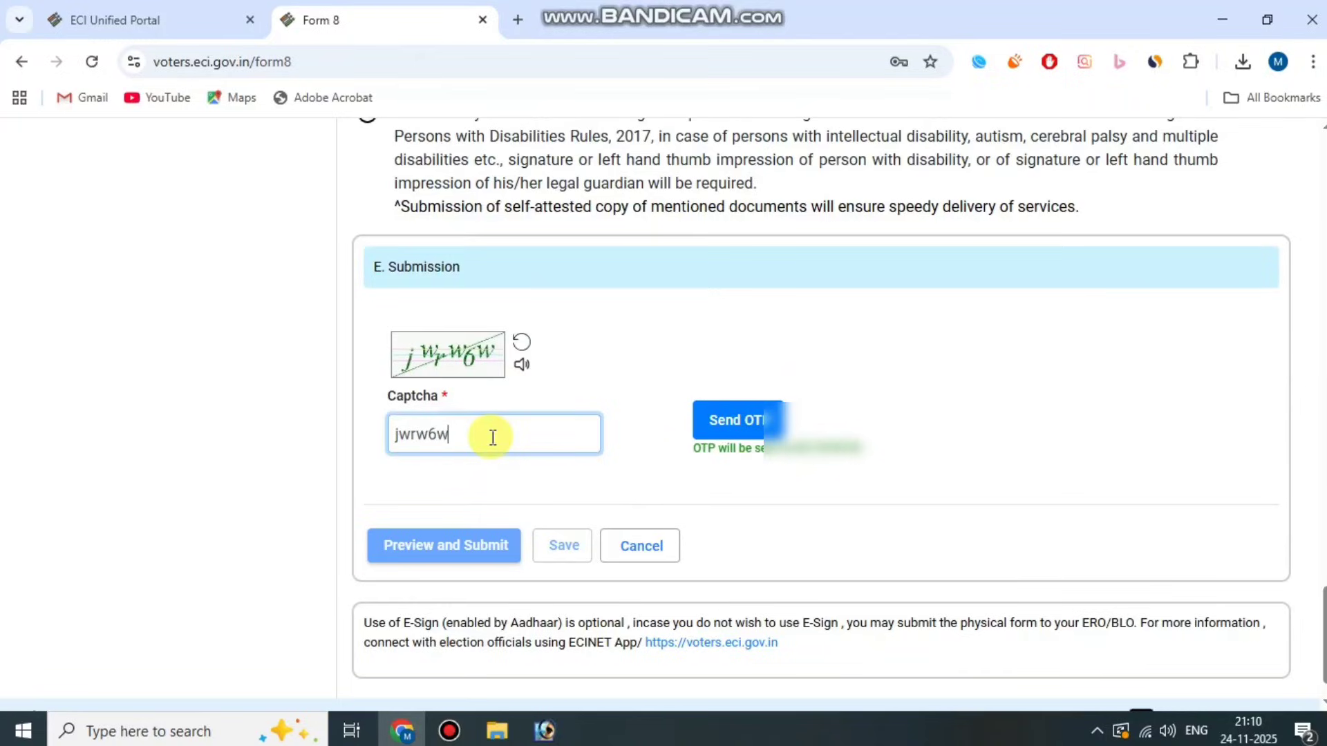
{"action": "left_click", "coordinate": [716, 429]}
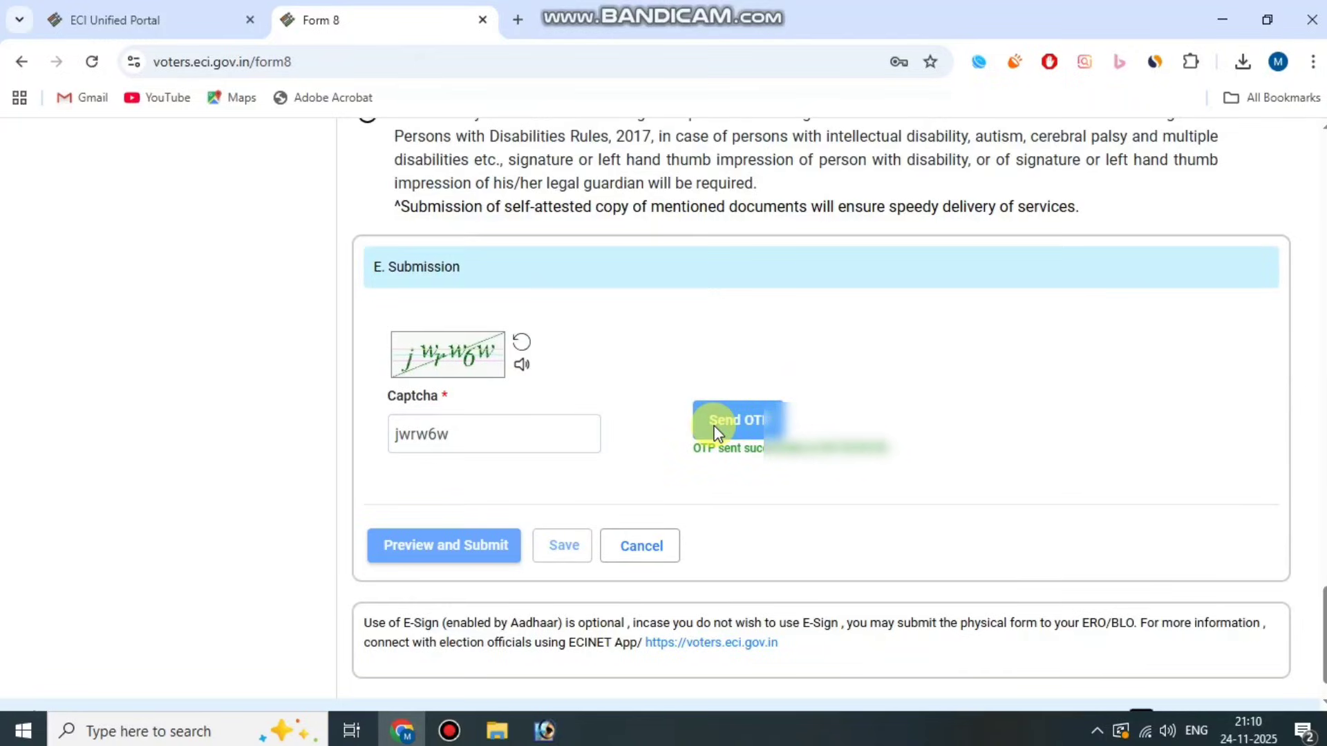
{"action": "left_click", "coordinate": [487, 443]}
{"action": "type", "text": "kuqby"}
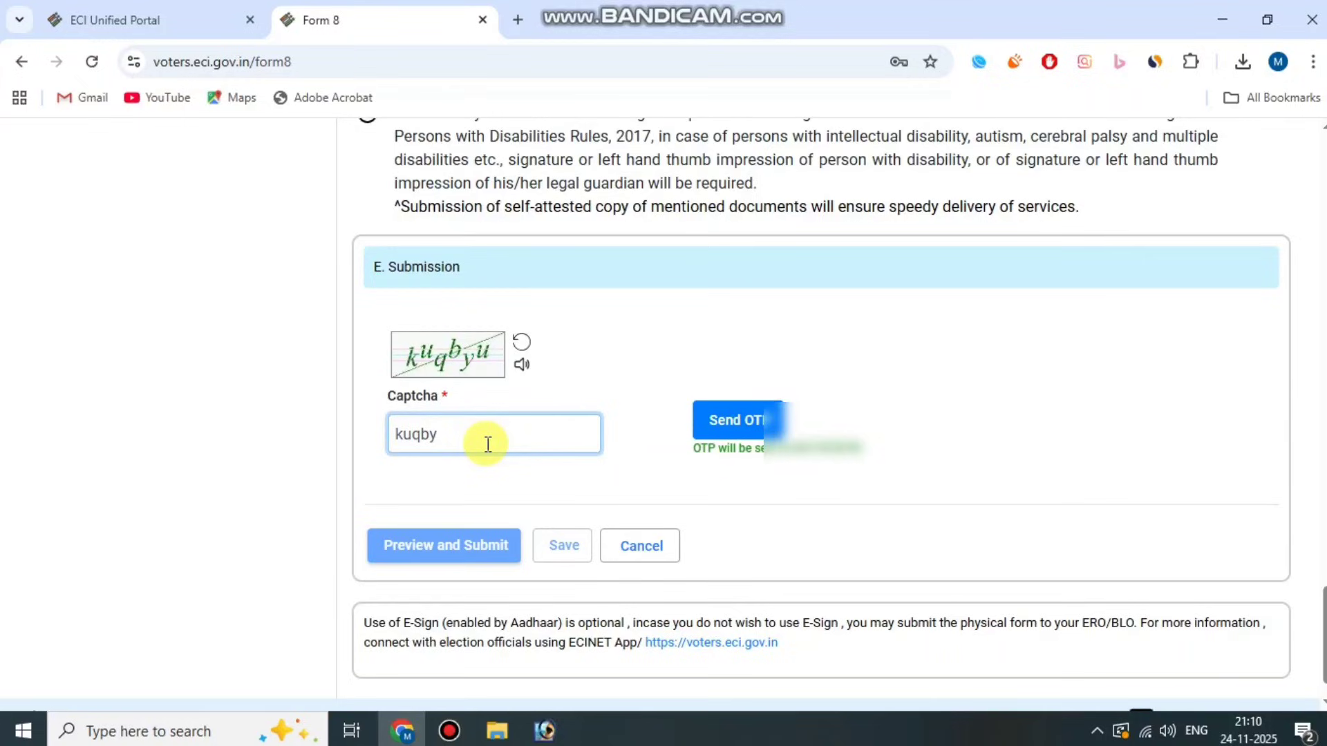
{"action": "type", "text": "u"}
{"action": "left_click", "coordinate": [710, 422]}
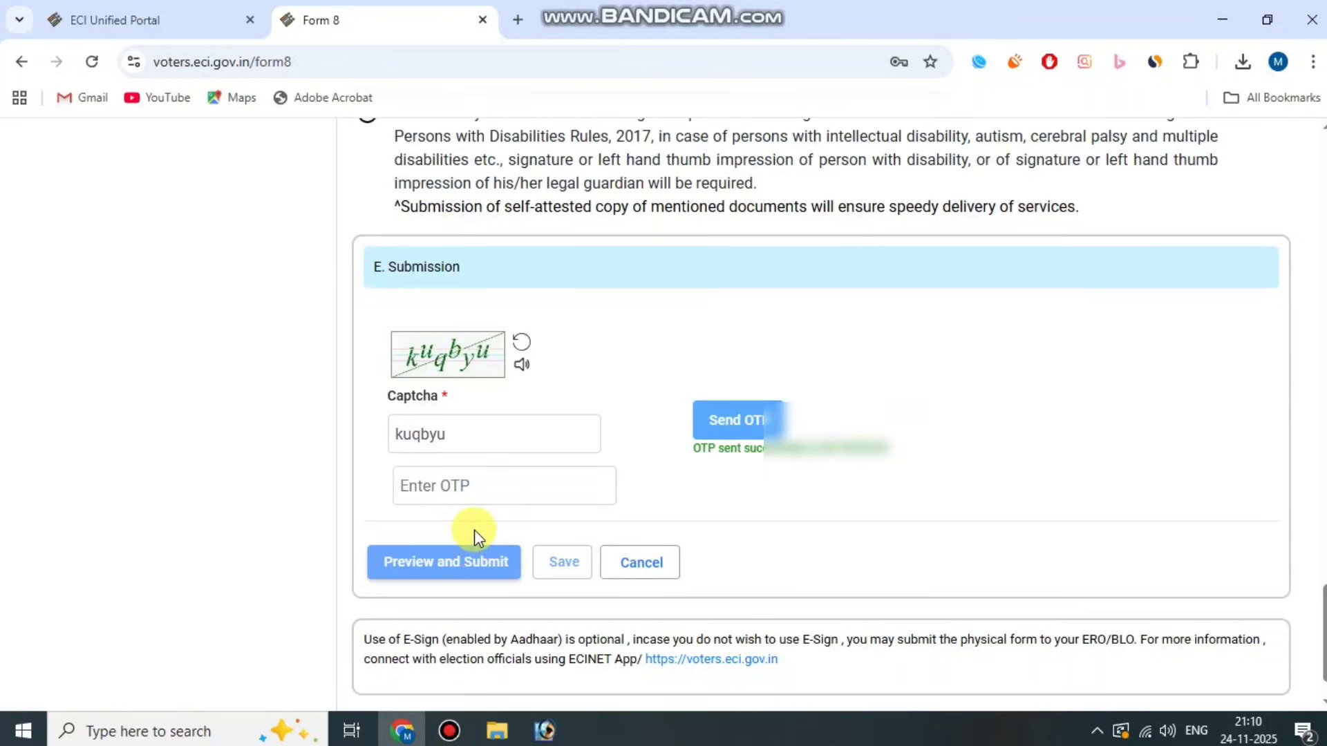
{"action": "left_click", "coordinate": [482, 488]}
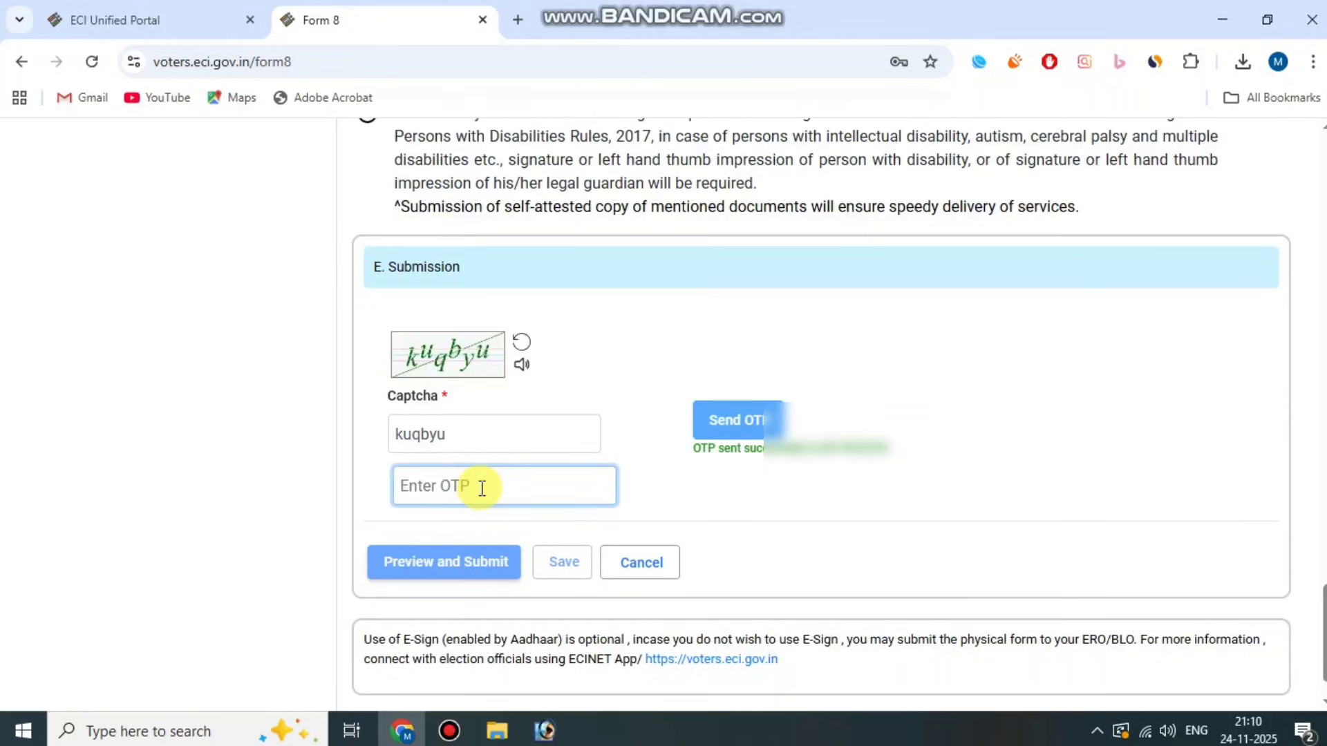
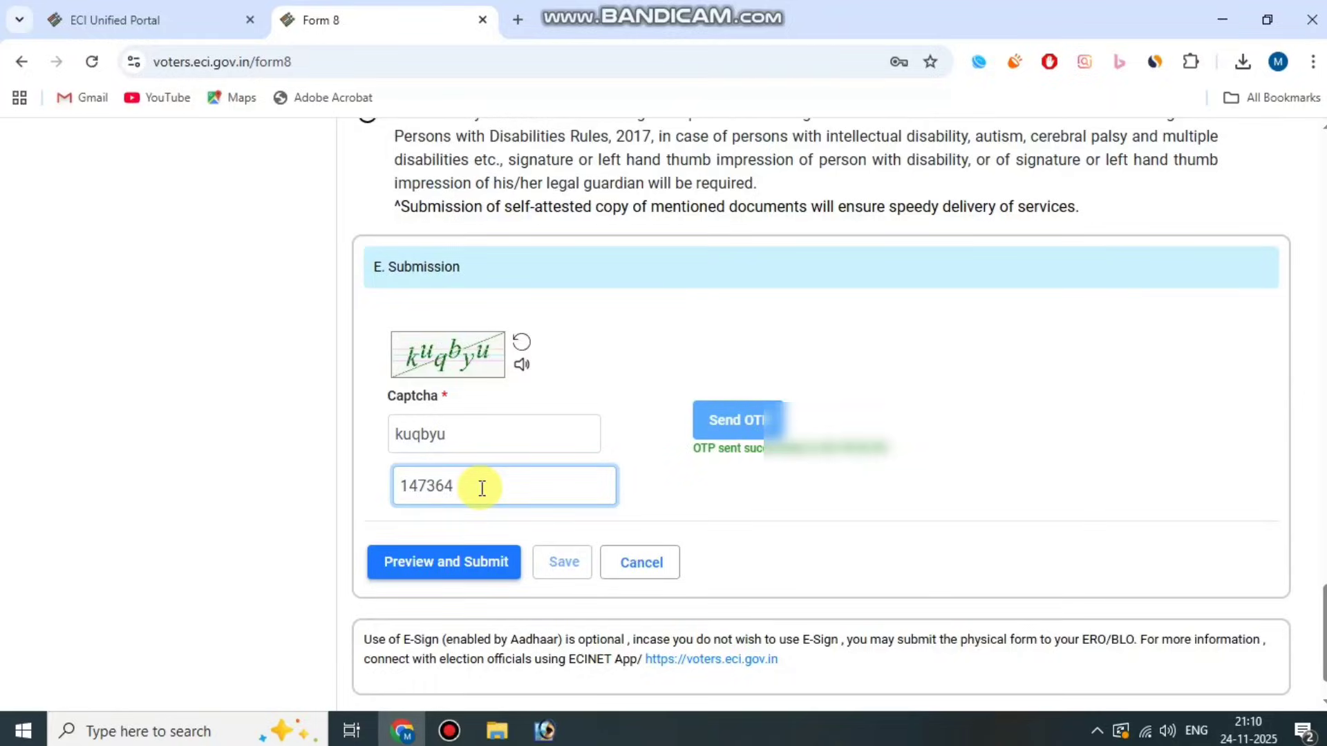
{"action": "left_click", "coordinate": [440, 562]}
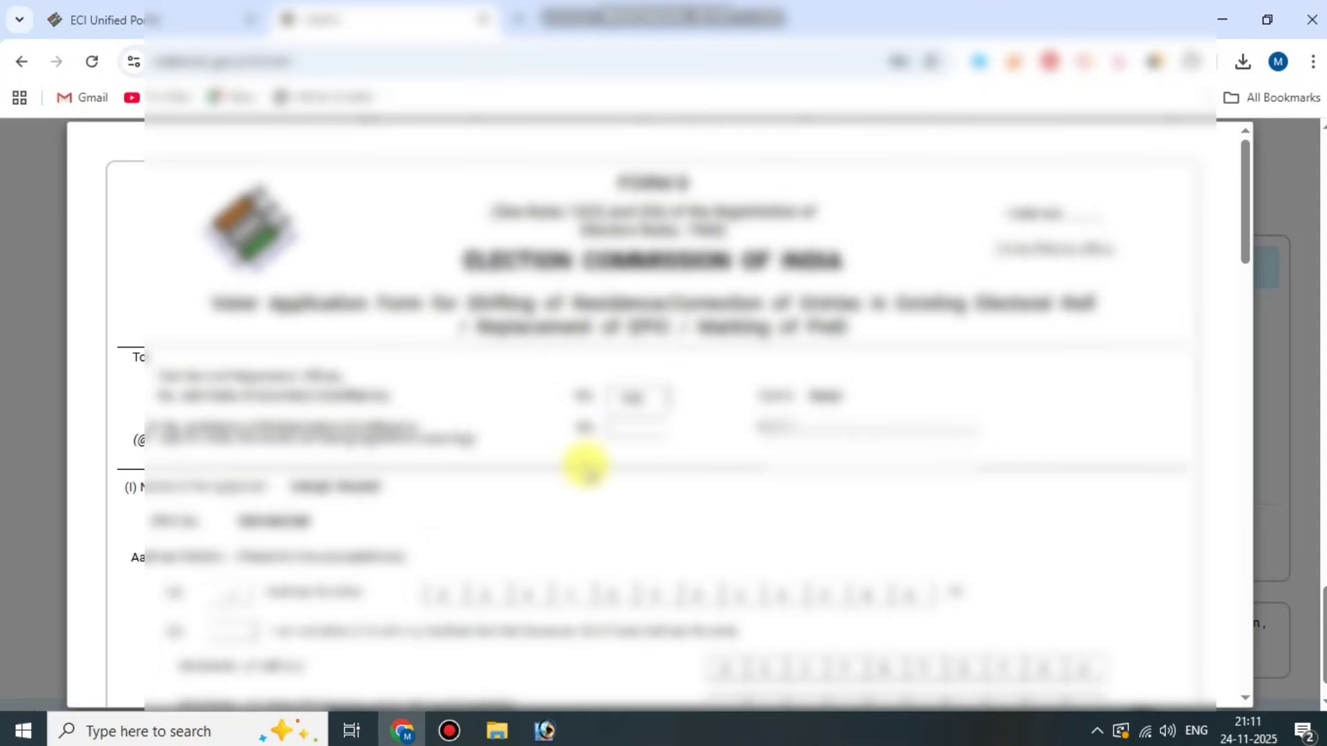
Step: Choose eSign & Submit on the Form 8 preview and confirm Yes
{"action": "scroll", "coordinate": [584, 463], "scroll_direction": "down", "scroll_amount": 20}
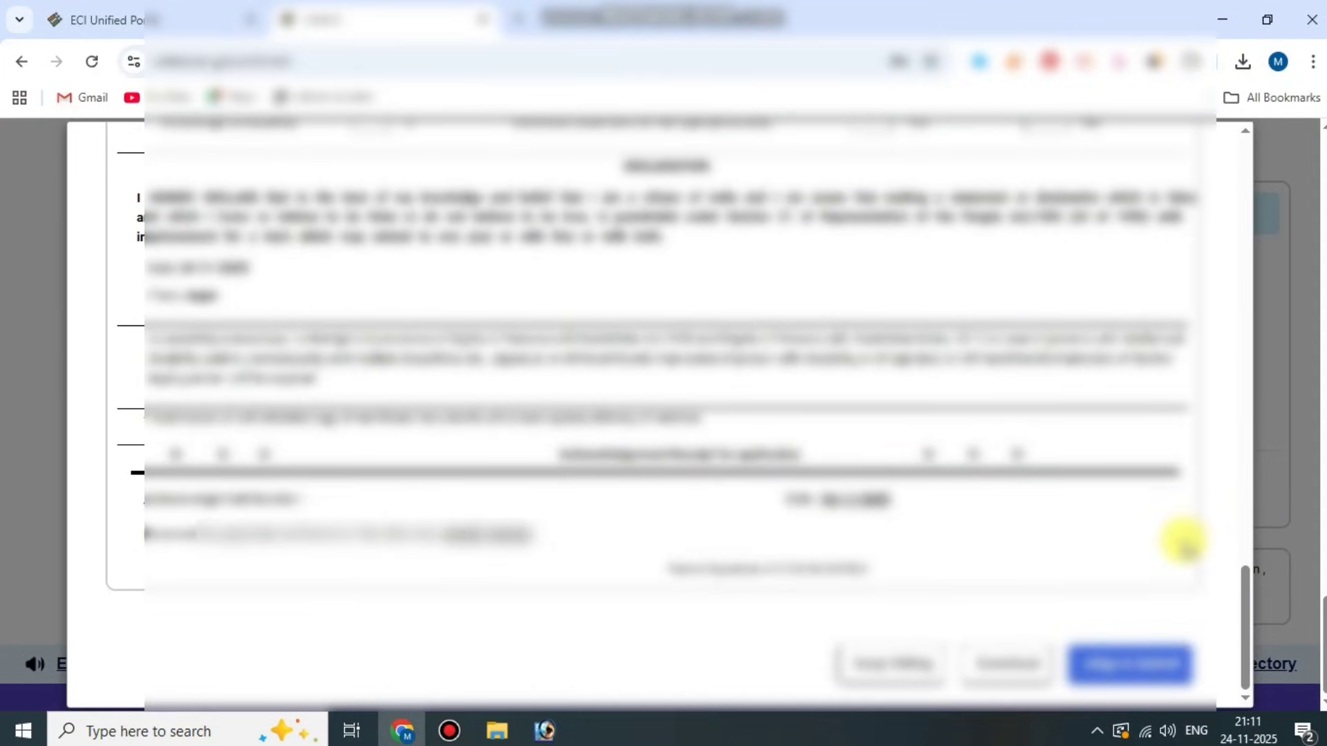
{"action": "left_click", "coordinate": [1150, 669]}
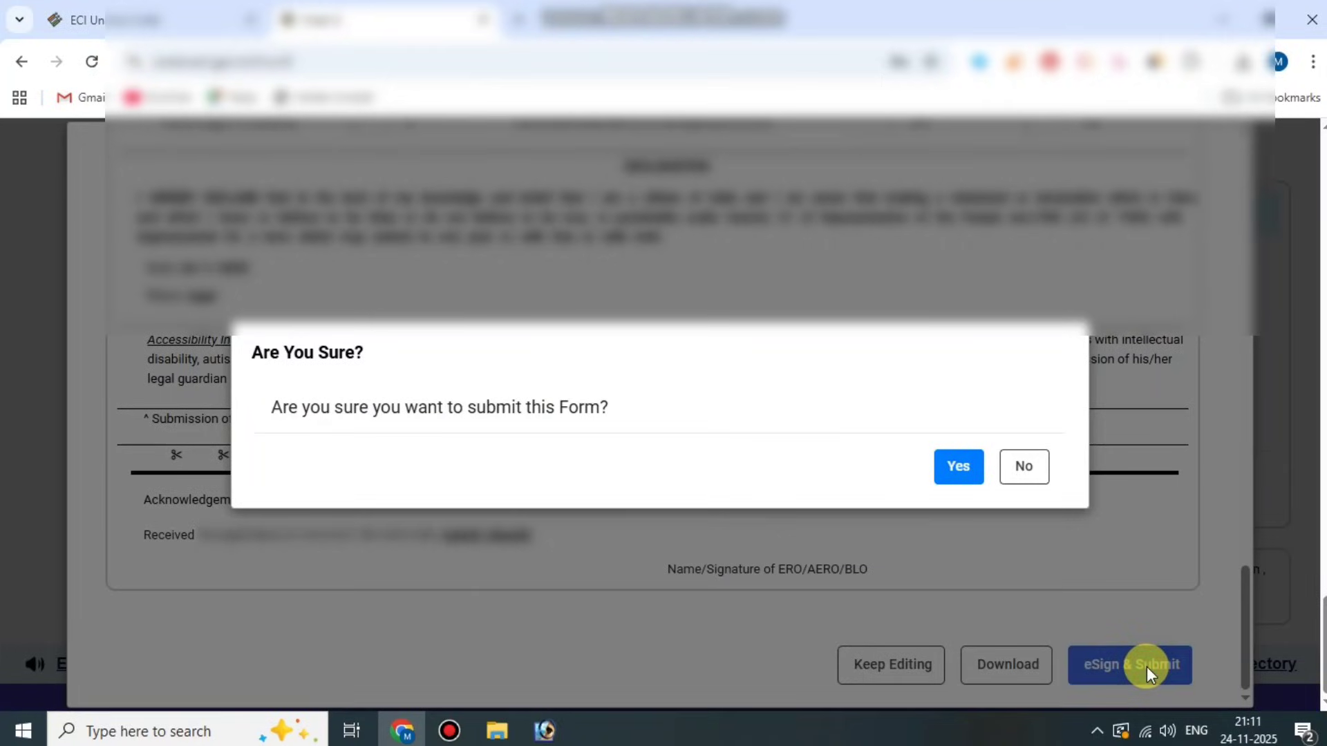
{"action": "left_click", "coordinate": [960, 466]}
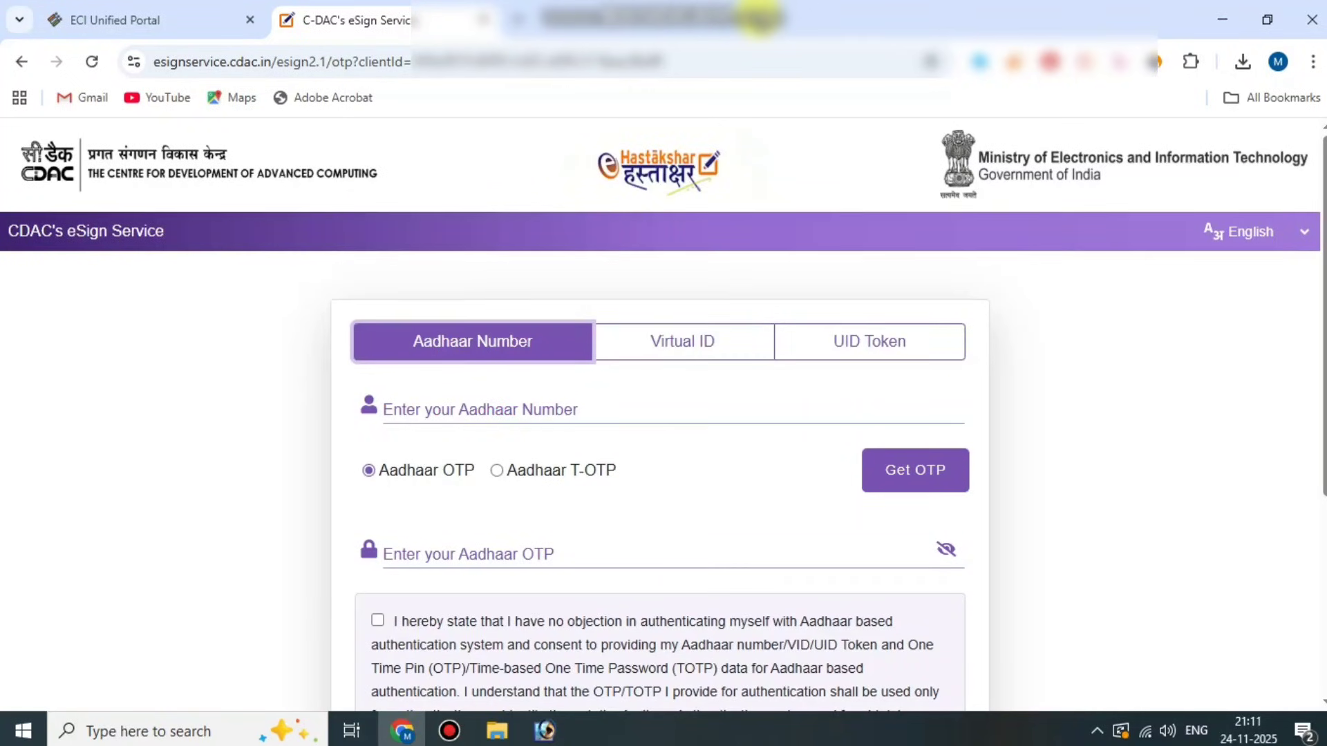
Step: Give Aadhaar consent and the OTP on the C-DAC page to eSign and submit Form 8
{"action": "scroll", "coordinate": [231, 527], "scroll_direction": "down", "scroll_amount": 1}
{"action": "scroll", "coordinate": [153, 490], "scroll_direction": "up", "scroll_amount": 1}
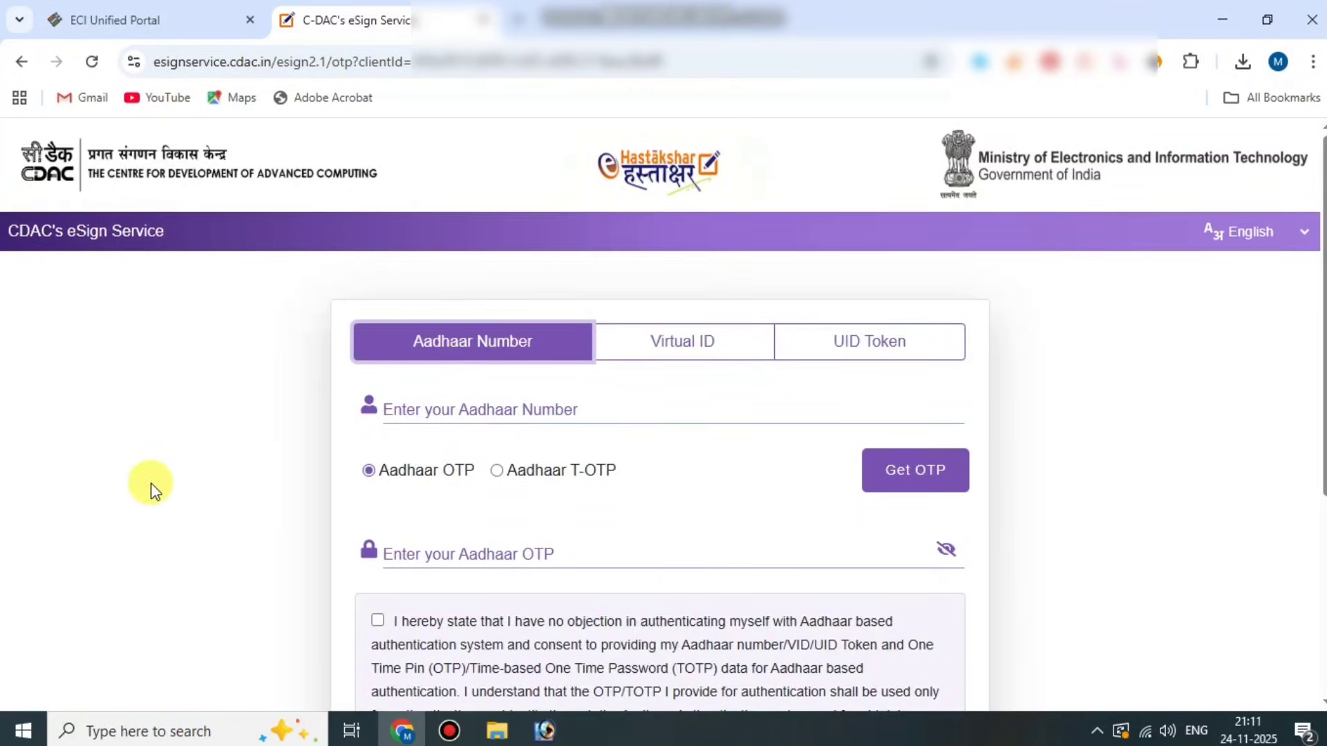
{"action": "scroll", "coordinate": [152, 491], "scroll_direction": "down", "scroll_amount": 1}
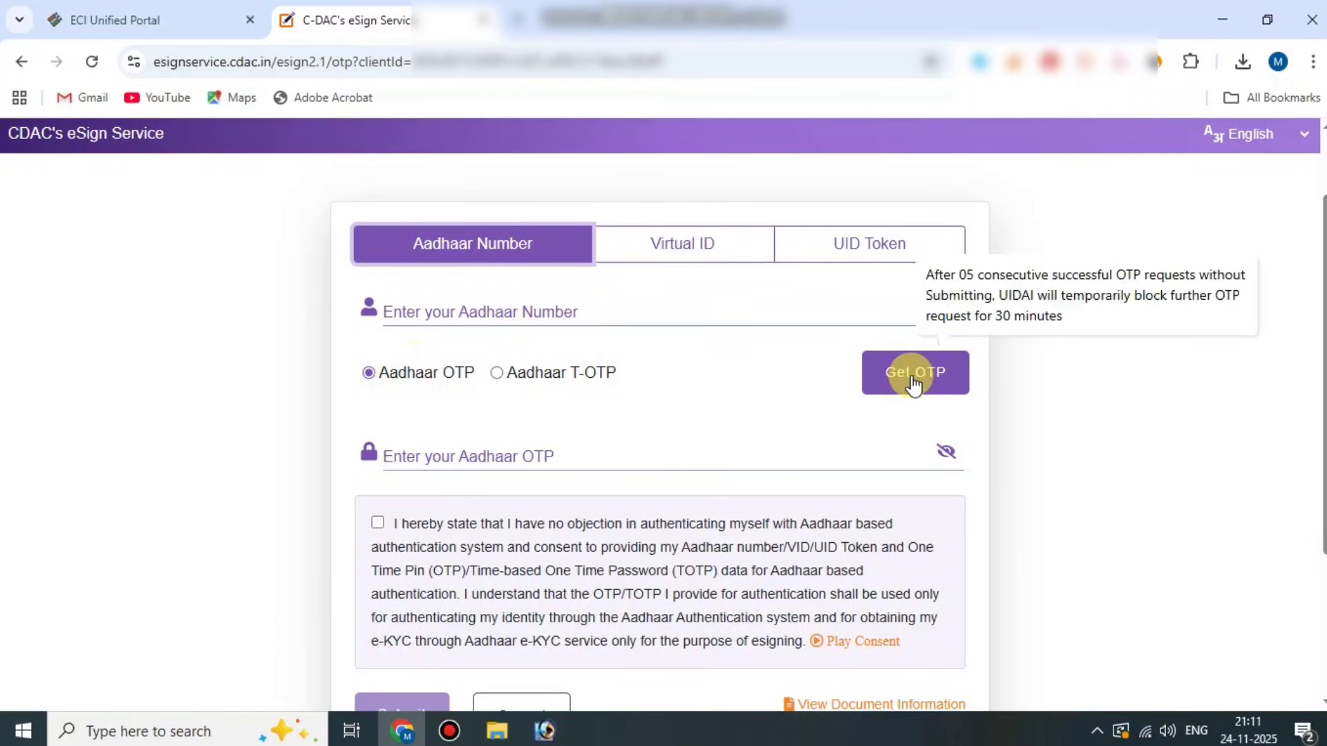
{"action": "scroll", "coordinate": [650, 414], "scroll_direction": "down", "scroll_amount": 2}
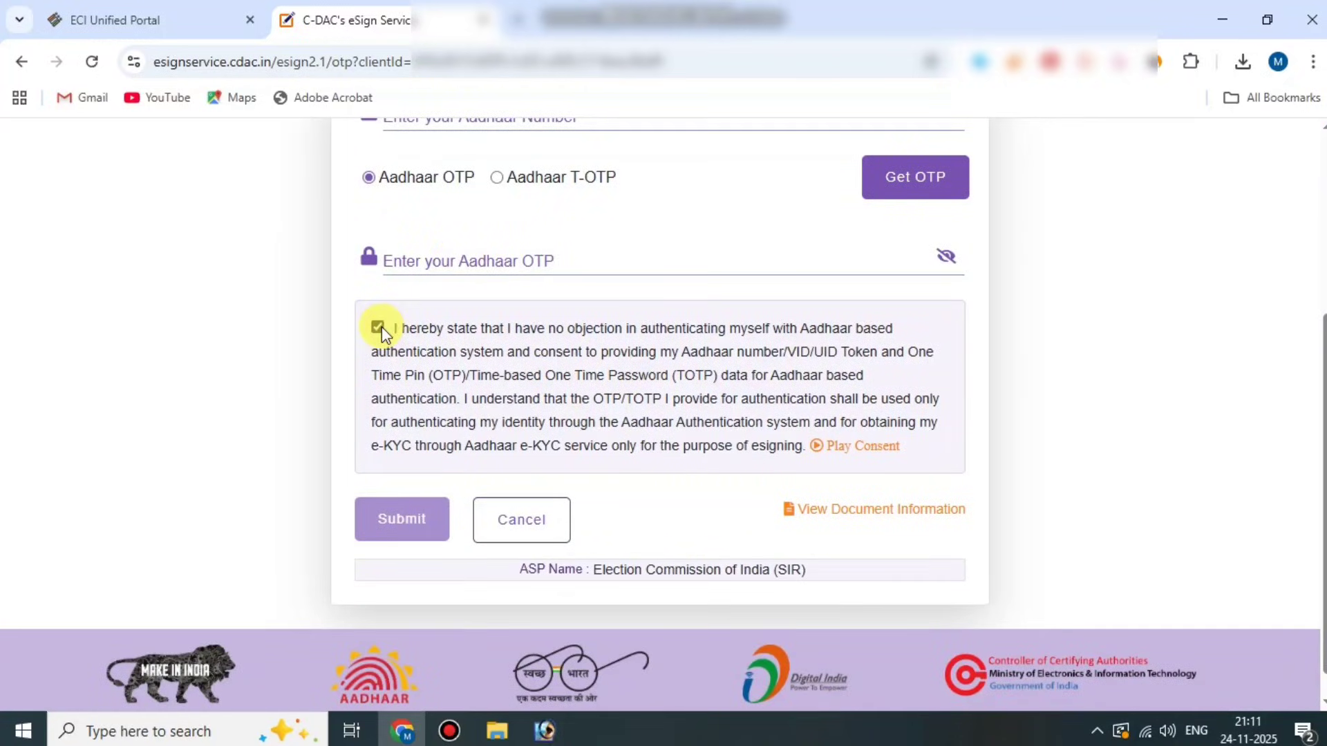
{"action": "left_click", "coordinate": [450, 731]}
{"action": "left_click", "coordinate": [1048, 147]}
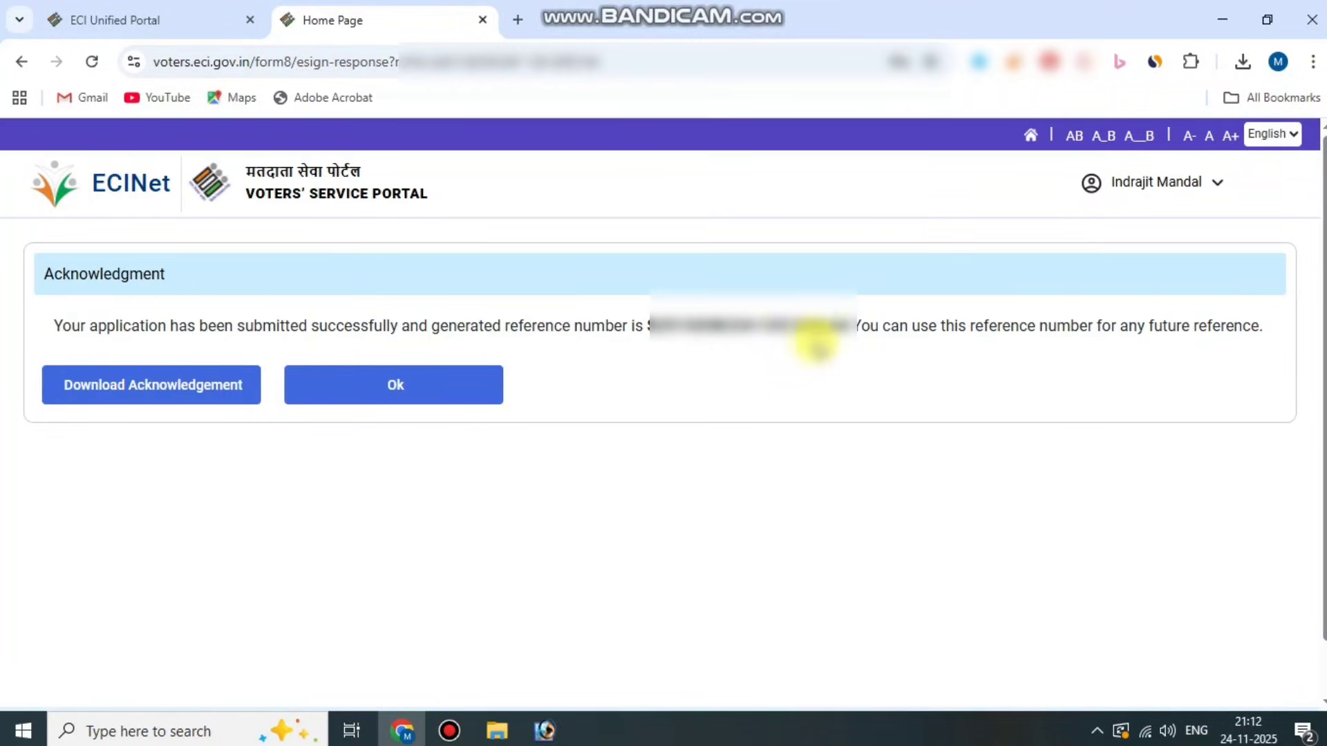
Step: Select the new application reference number, close the acknowledgment, and scroll down to the Services cards
{"action": "left_click_drag", "start_coordinate": [846, 327], "coordinate": [644, 337]}
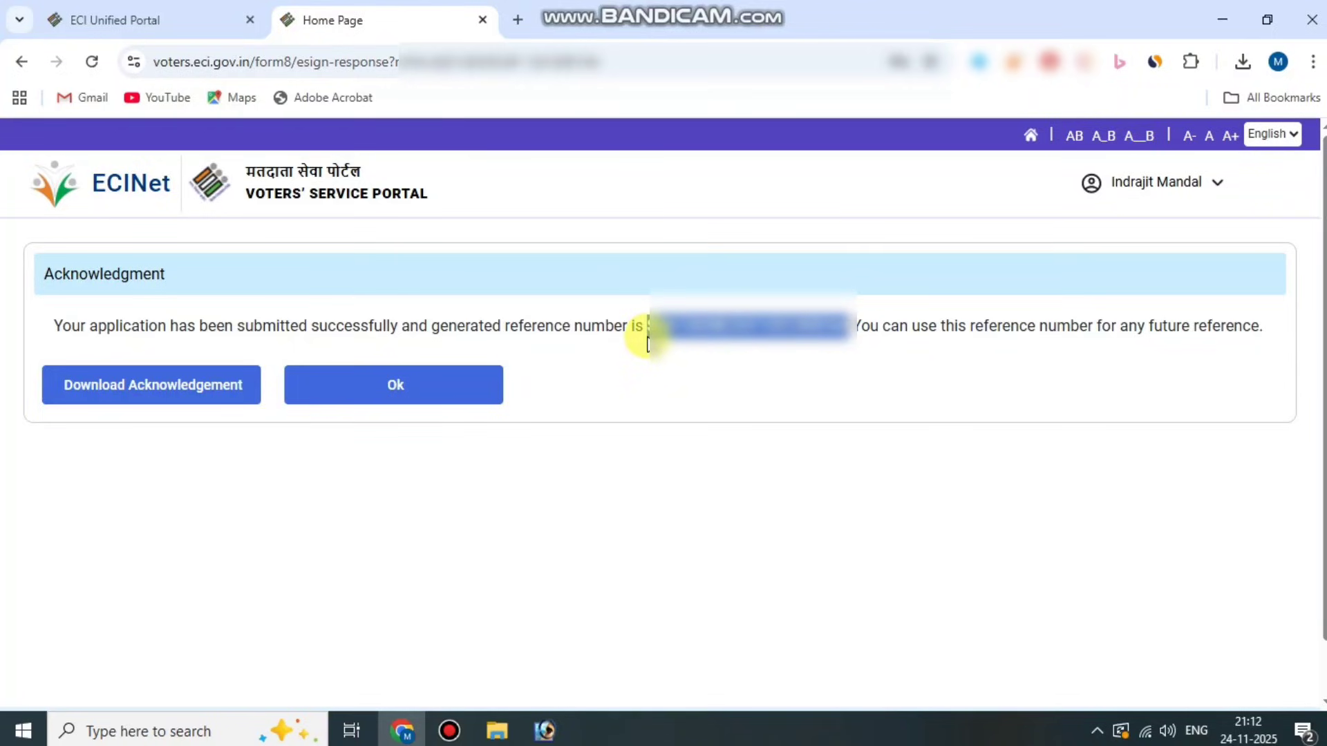
{"action": "left_click", "coordinate": [453, 392]}
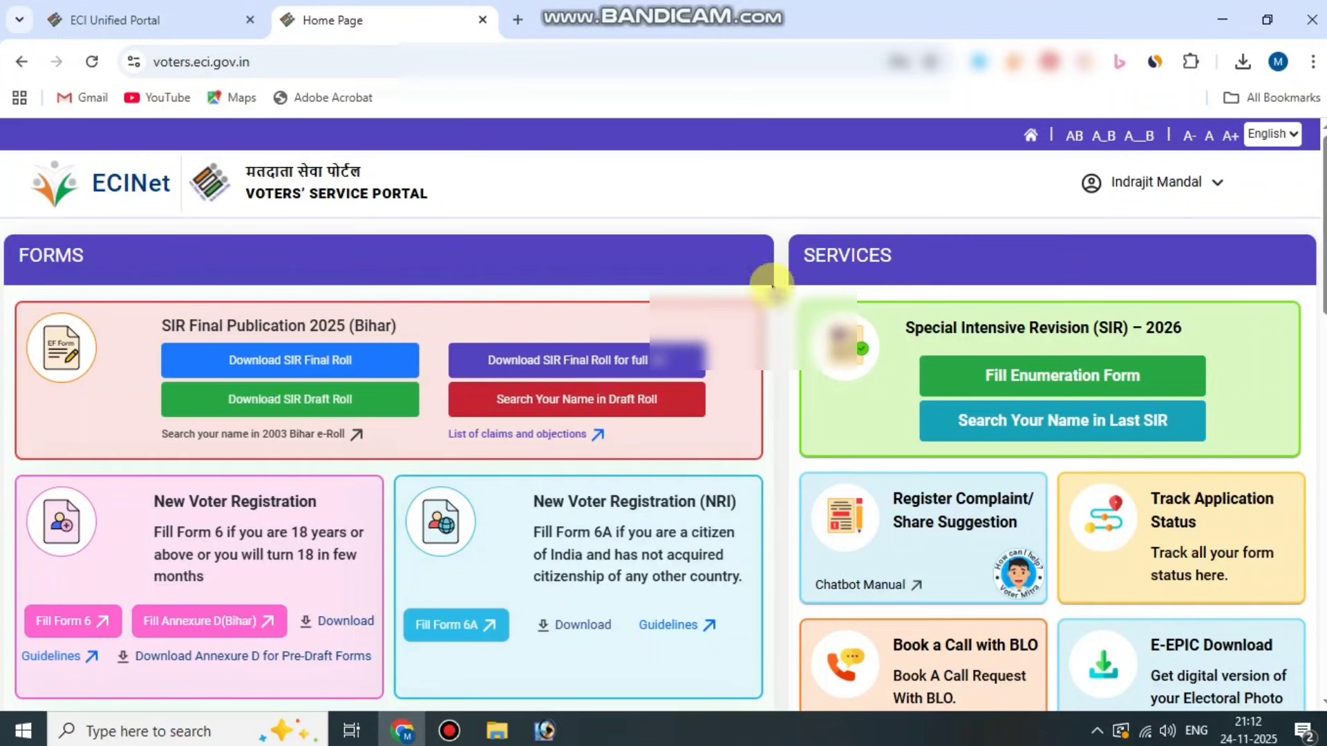
{"action": "scroll", "coordinate": [762, 187], "scroll_direction": "down", "scroll_amount": 3}
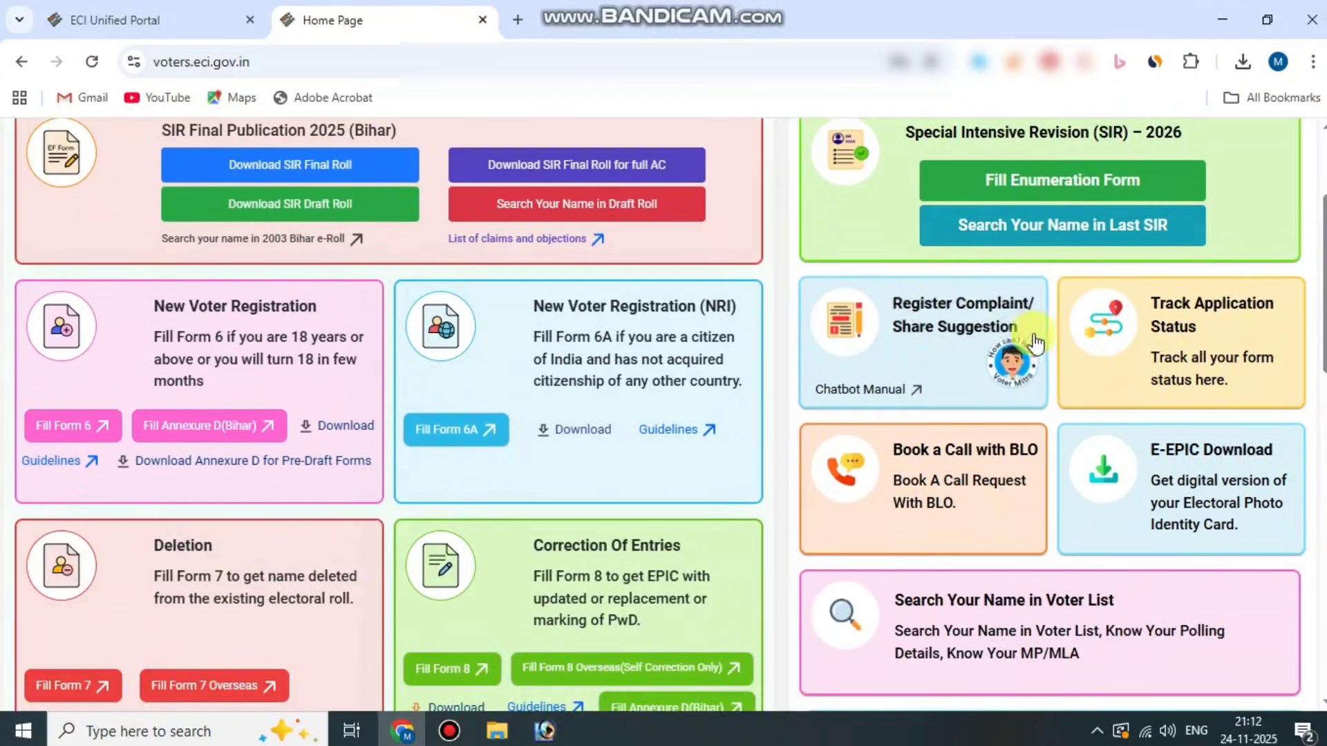
Step: Track the application status by filling in the saved reference number and submitting
{"action": "left_click", "coordinate": [1173, 338]}
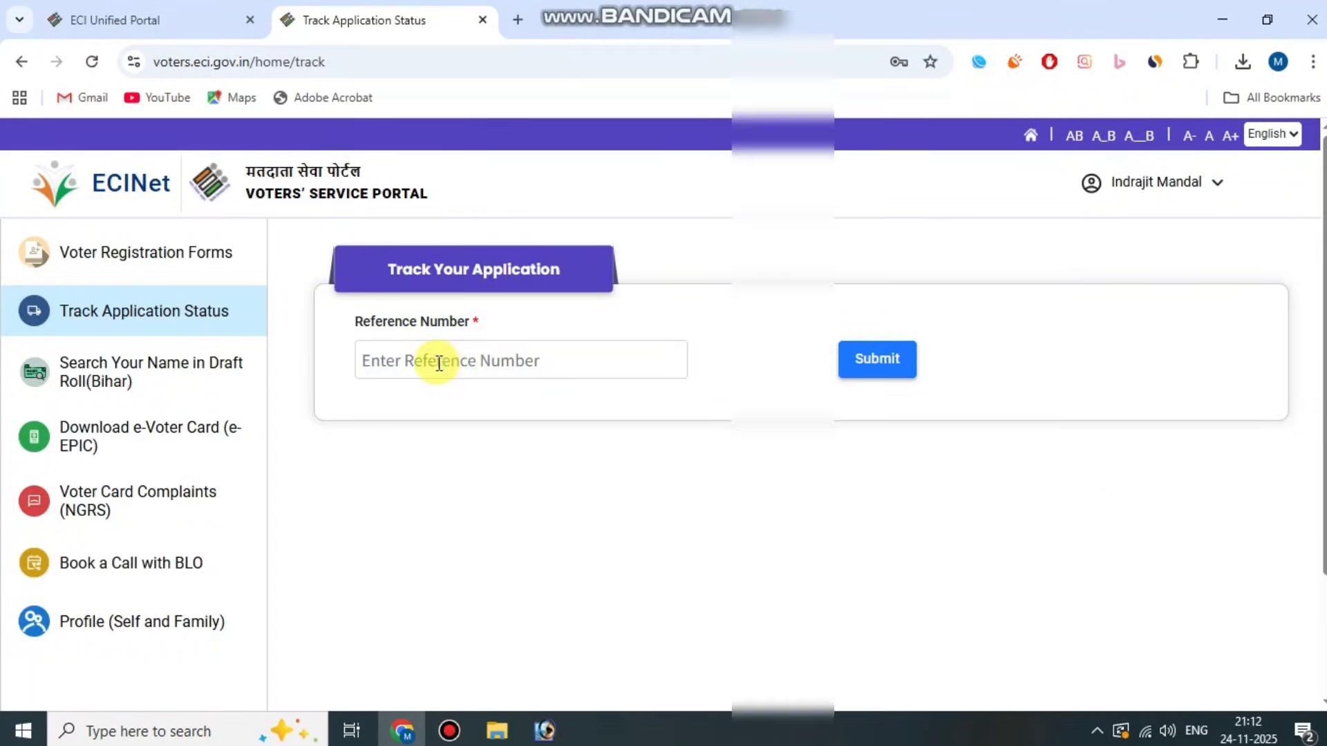
{"action": "left_click", "coordinate": [436, 360]}
{"action": "key", "text": "ctrl+v"}
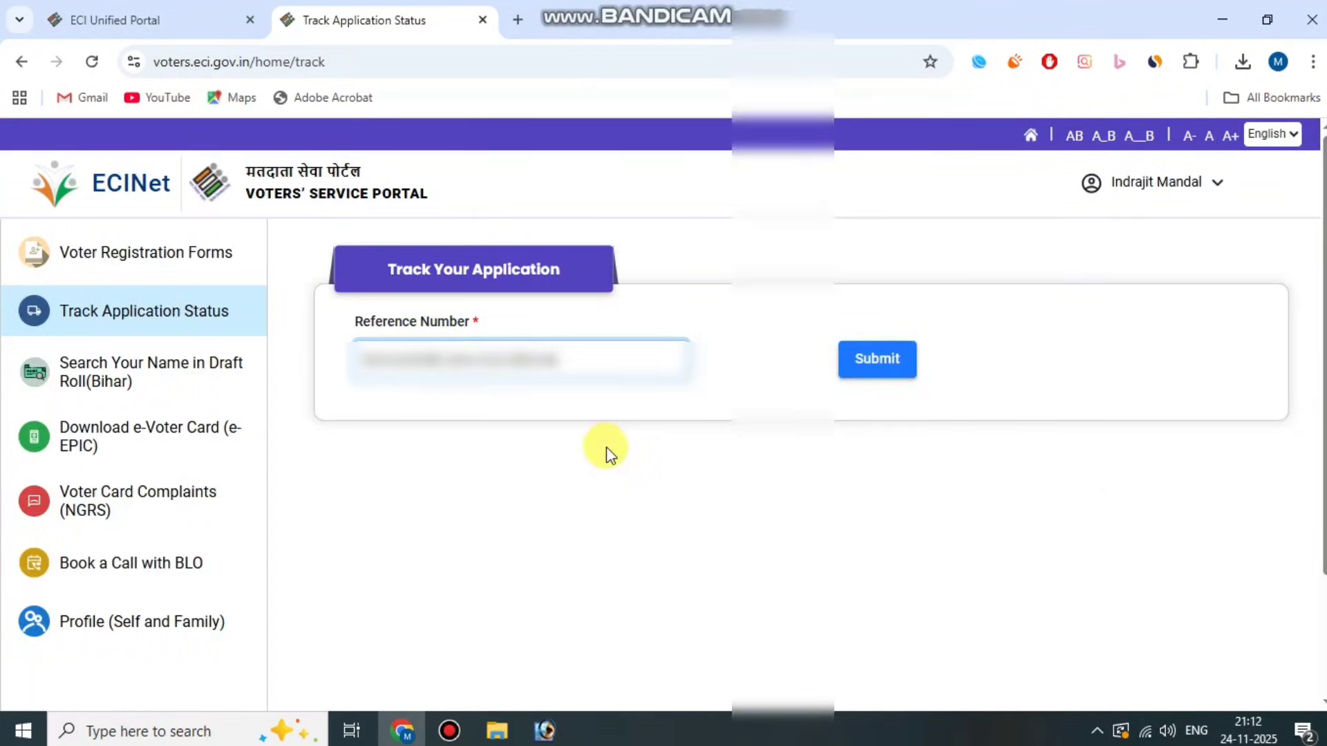
{"action": "left_click", "coordinate": [606, 447]}
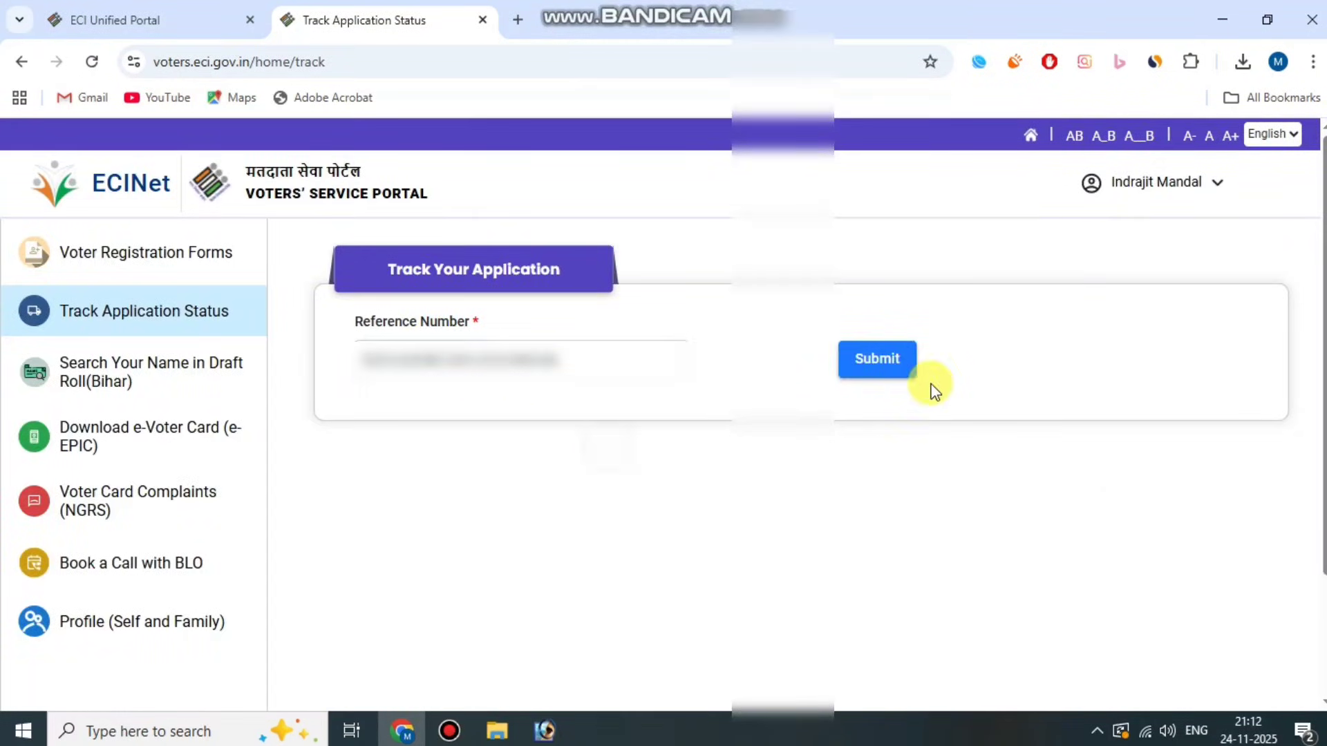
{"action": "left_click", "coordinate": [884, 373]}
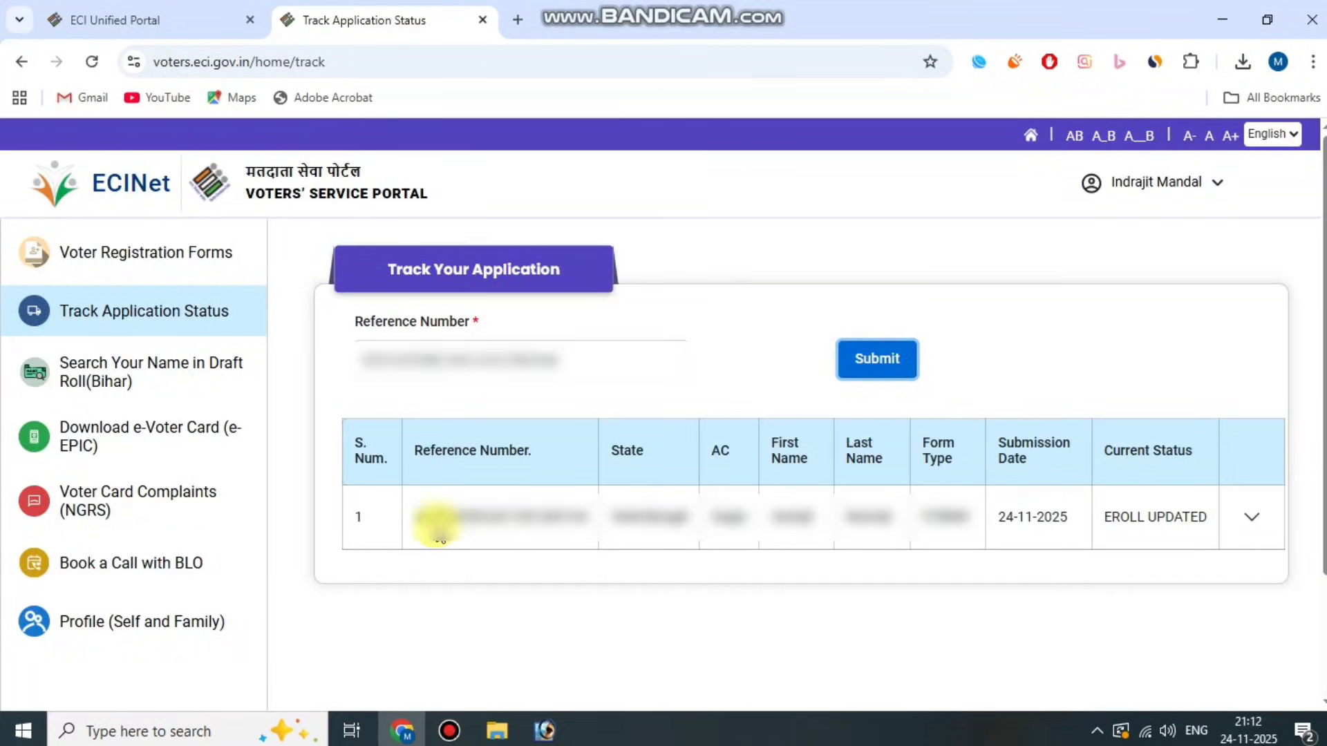
Step: Review the status row showing EROLL UPDATED, submitted 24-11-2025, then return to the portal home page
{"action": "left_click_drag", "start_coordinate": [415, 516], "coordinate": [667, 518]}
{"action": "left_click", "coordinate": [548, 518]}
{"action": "left_click", "coordinate": [746, 517]}
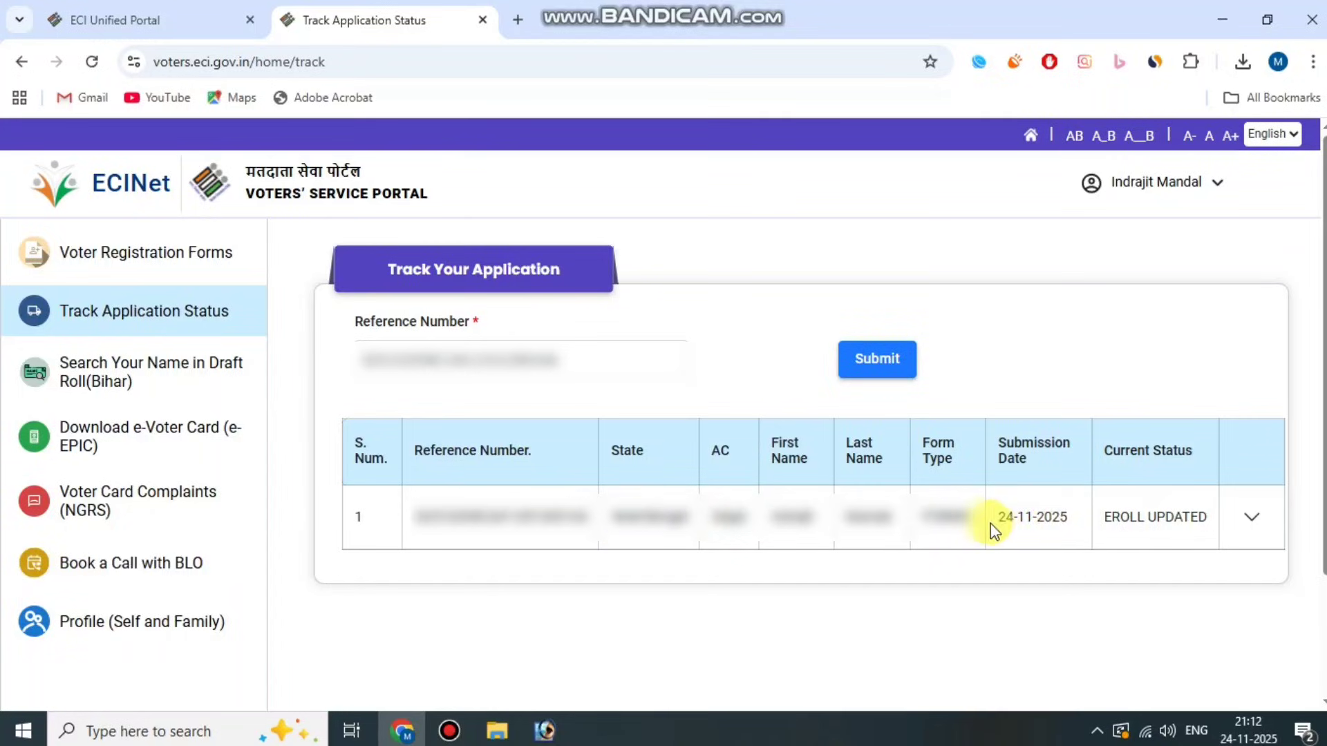
{"action": "mouse_move", "coordinate": [998, 517]}
{"action": "left_mouse_down"}
{"action": "mouse_move", "coordinate": [1065, 515]}
{"action": "mouse_move", "coordinate": [1000, 517]}
{"action": "left_mouse_up"}
{"action": "left_click", "coordinate": [1067, 517]}
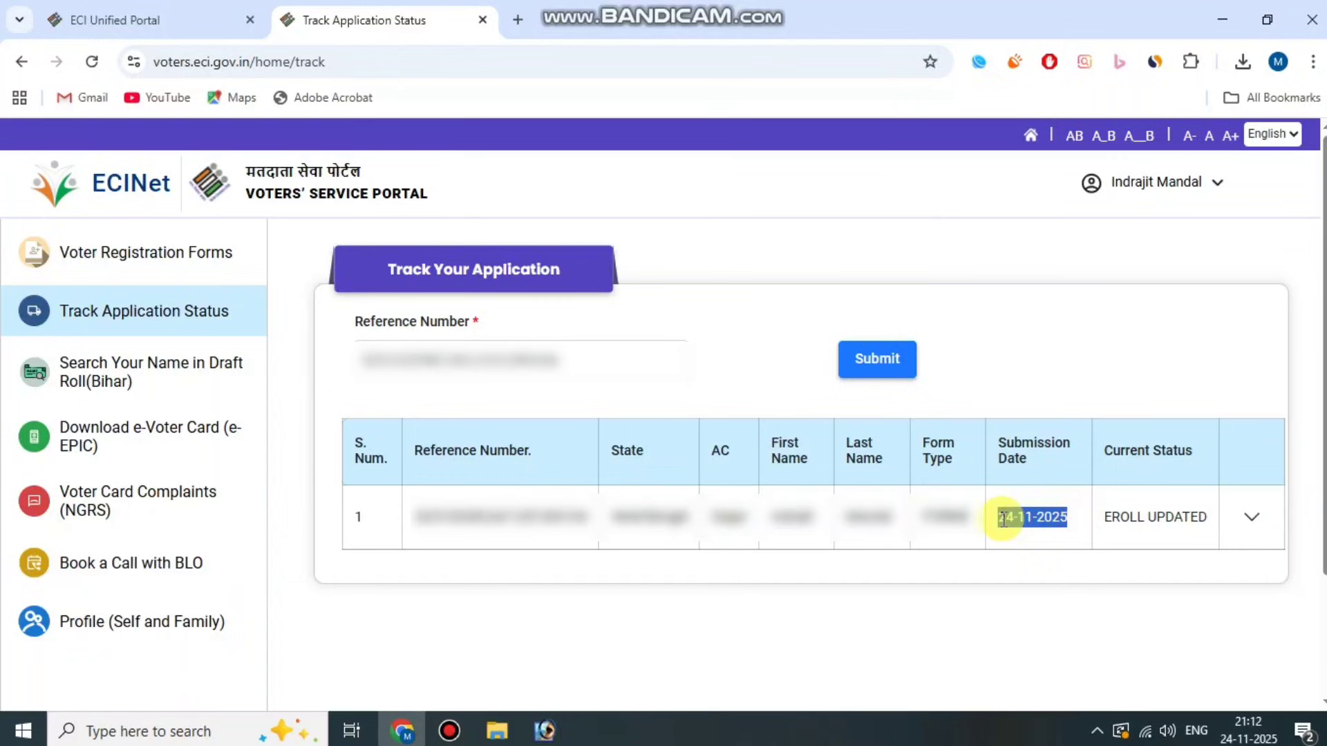
{"action": "left_click", "coordinate": [1027, 517]}
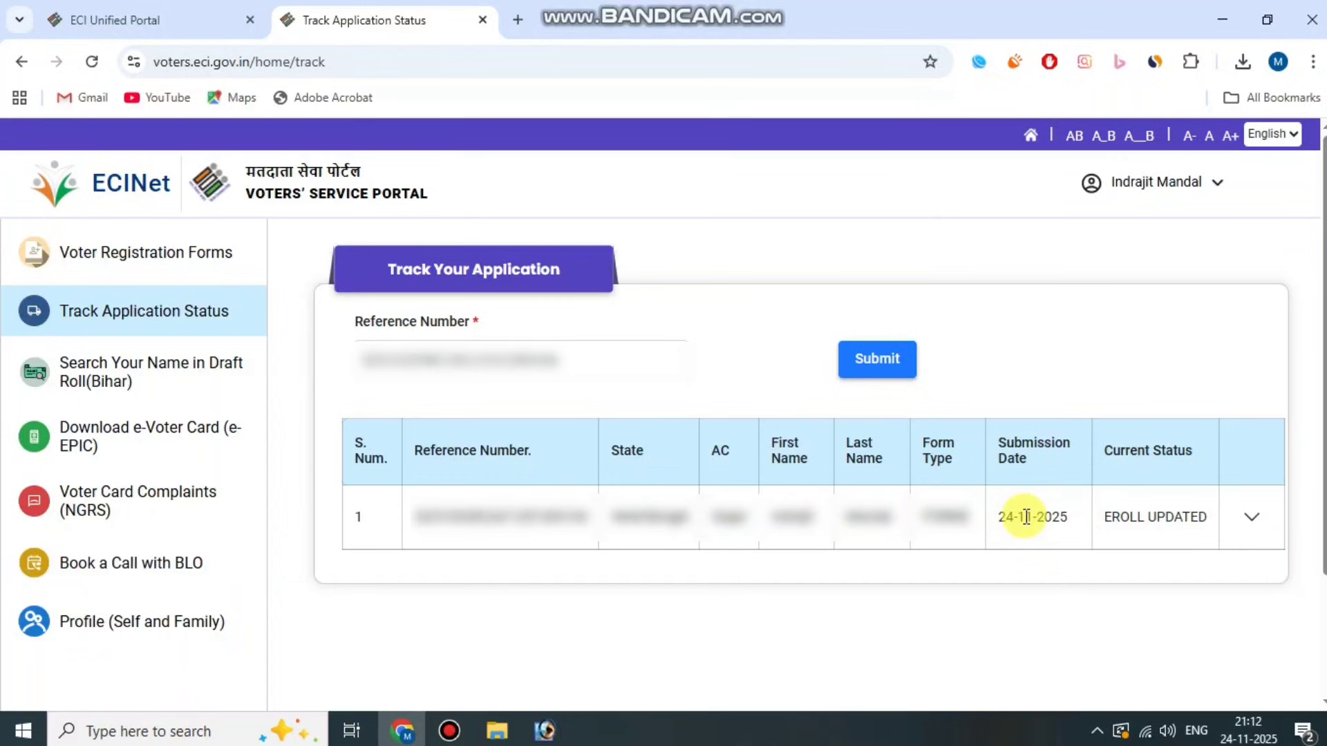
{"action": "mouse_move", "coordinate": [1236, 738]}
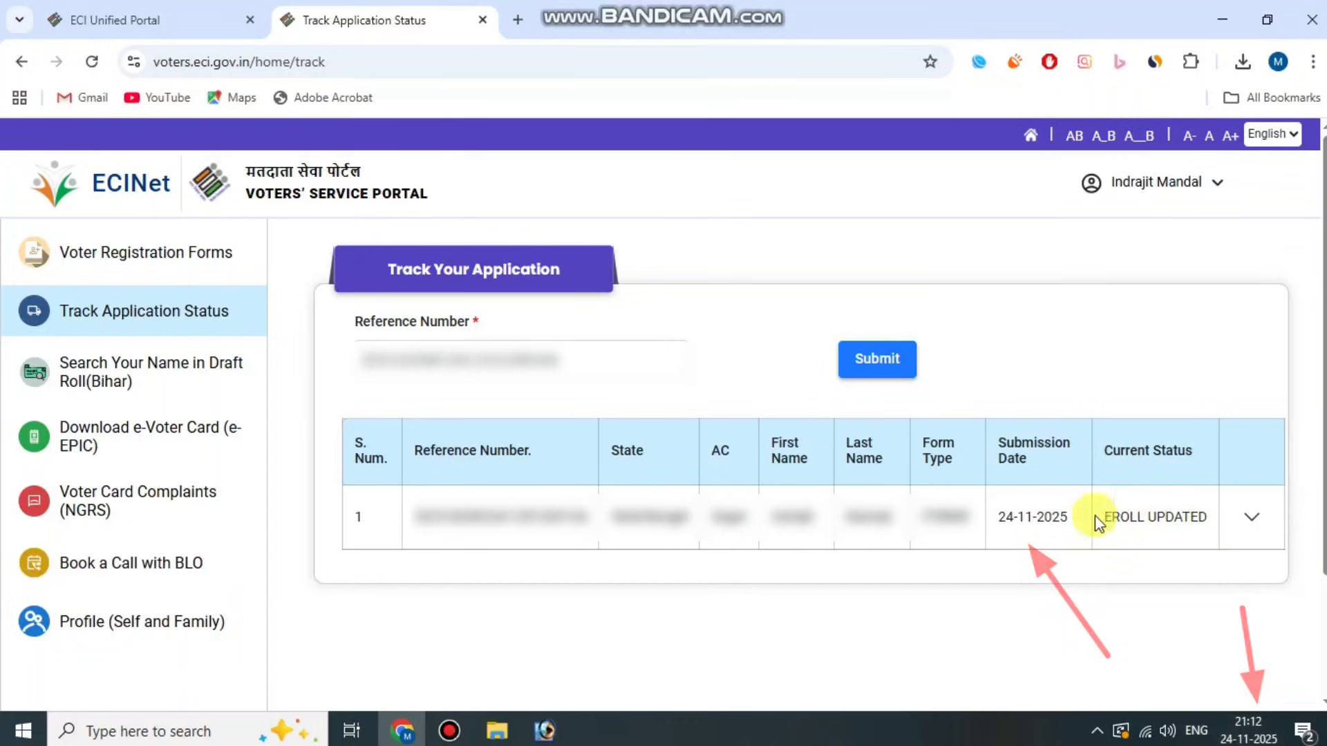
{"action": "left_click_drag", "start_coordinate": [999, 517], "coordinate": [1194, 524]}
{"action": "left_click", "coordinate": [1065, 518]}
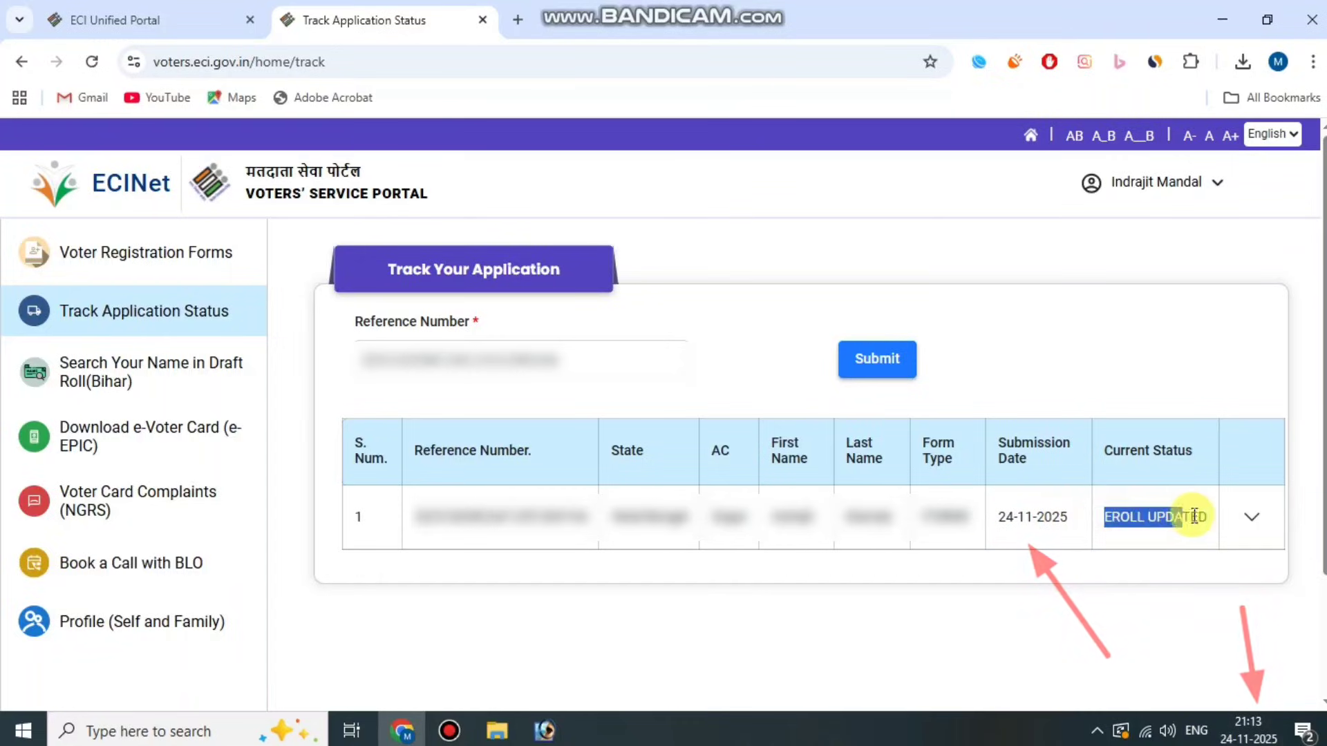
{"action": "left_click", "coordinate": [1177, 523]}
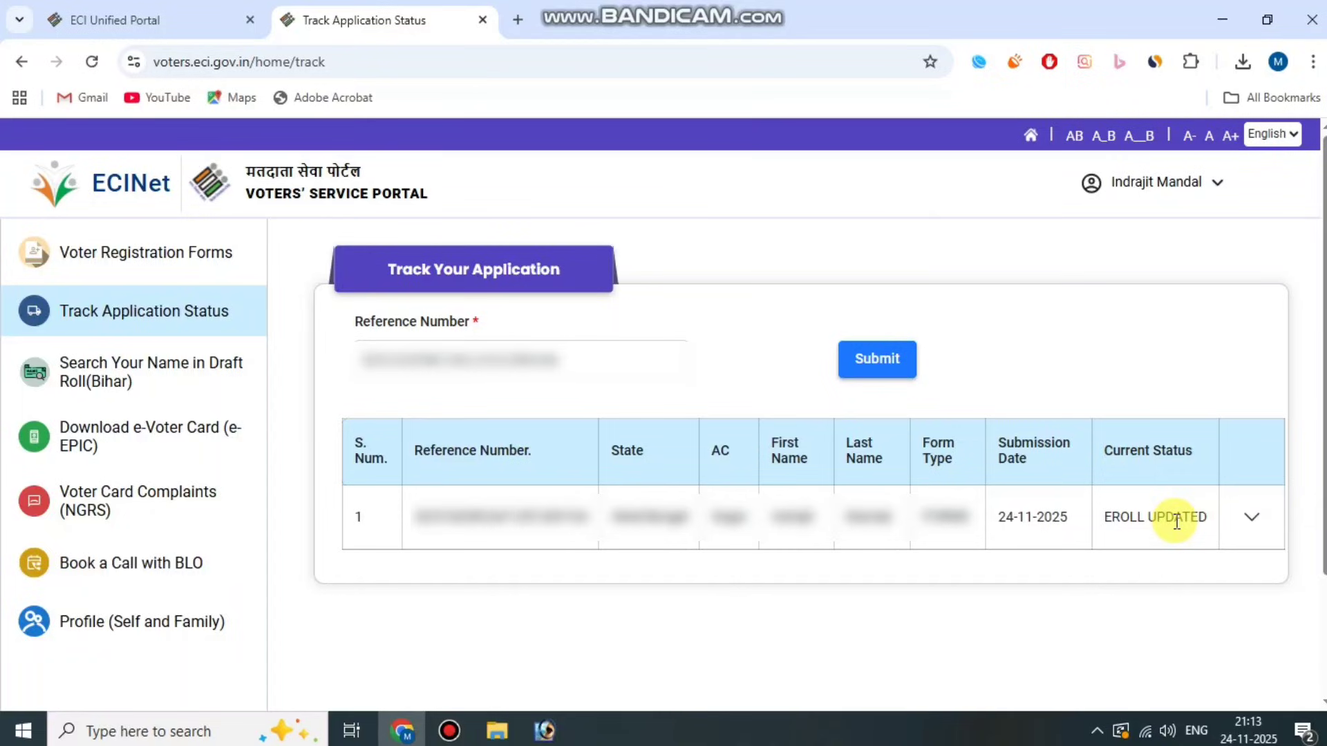
{"action": "left_click", "coordinate": [306, 199]}
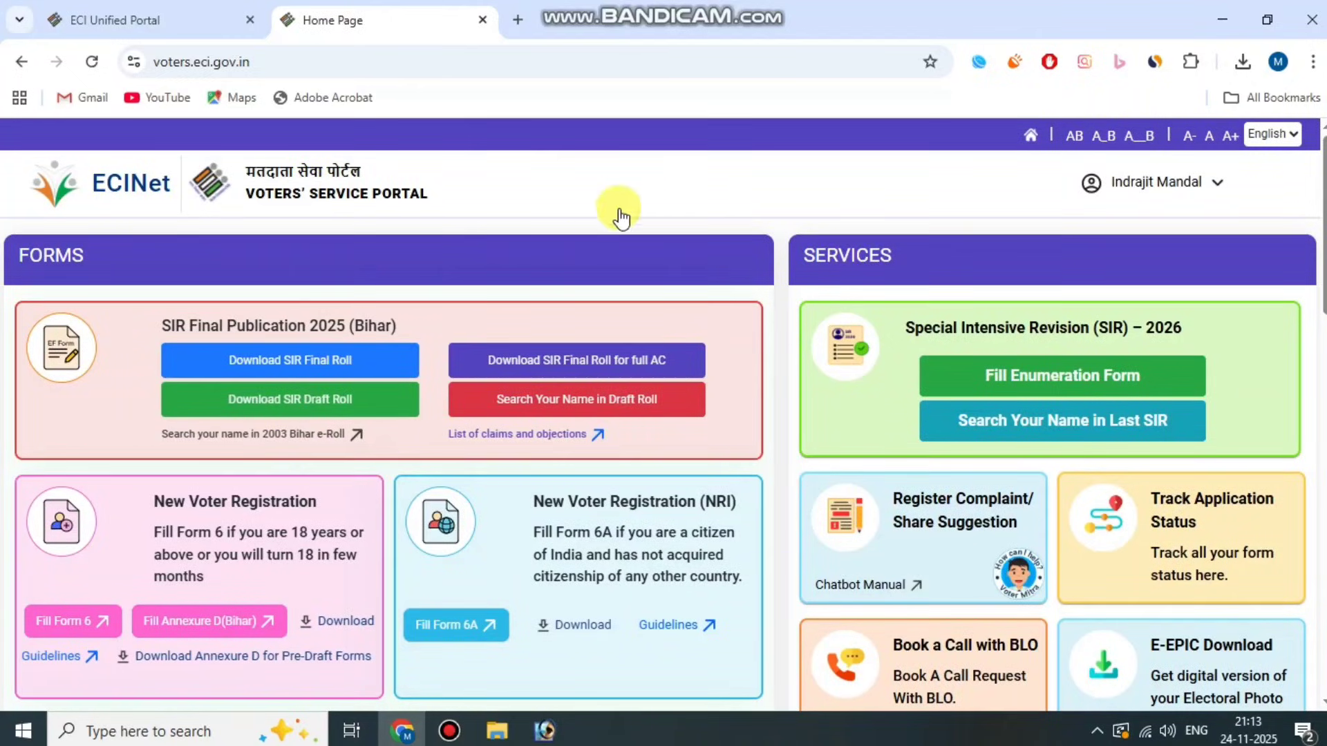
Step: Go to E-EPIC Download and select West Bengal as the state
{"action": "scroll", "coordinate": [1036, 387], "scroll_direction": "down", "scroll_amount": 1}
{"action": "scroll", "coordinate": [1039, 394], "scroll_direction": "down", "scroll_amount": 3}
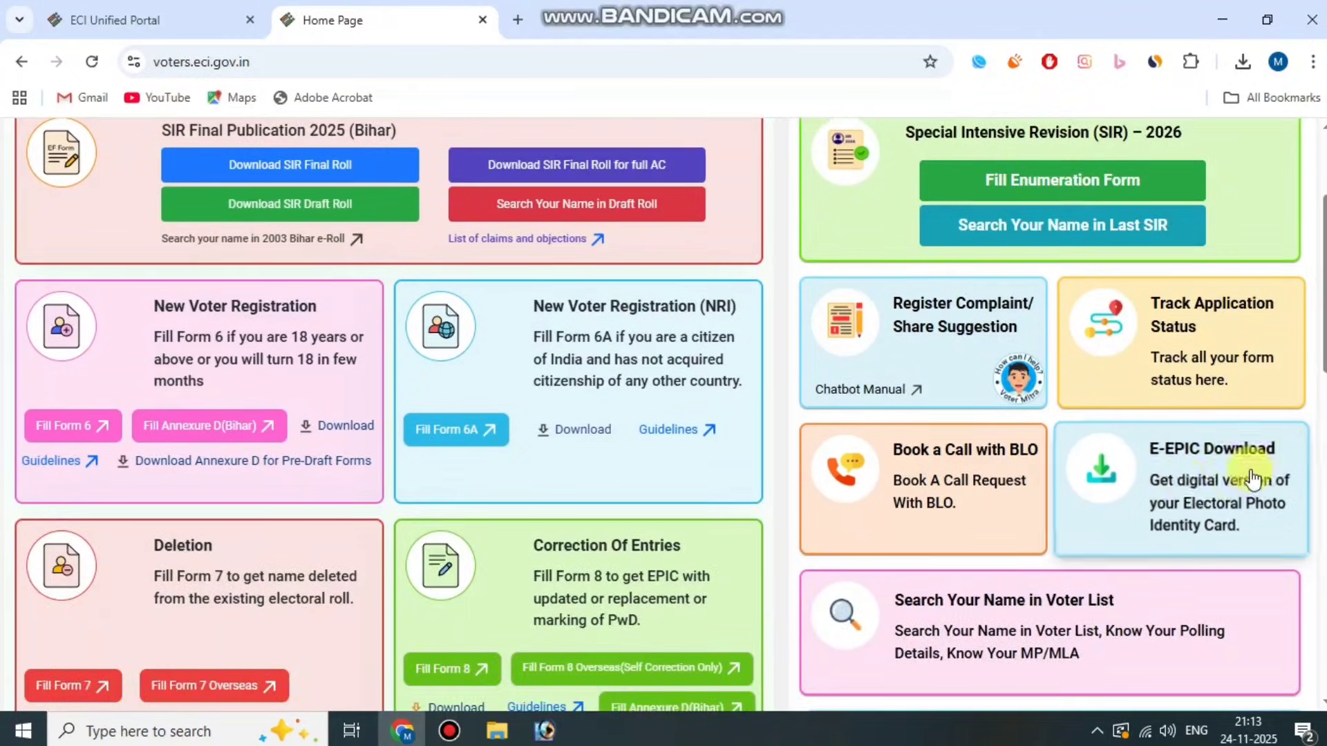
{"action": "left_click", "coordinate": [1181, 492]}
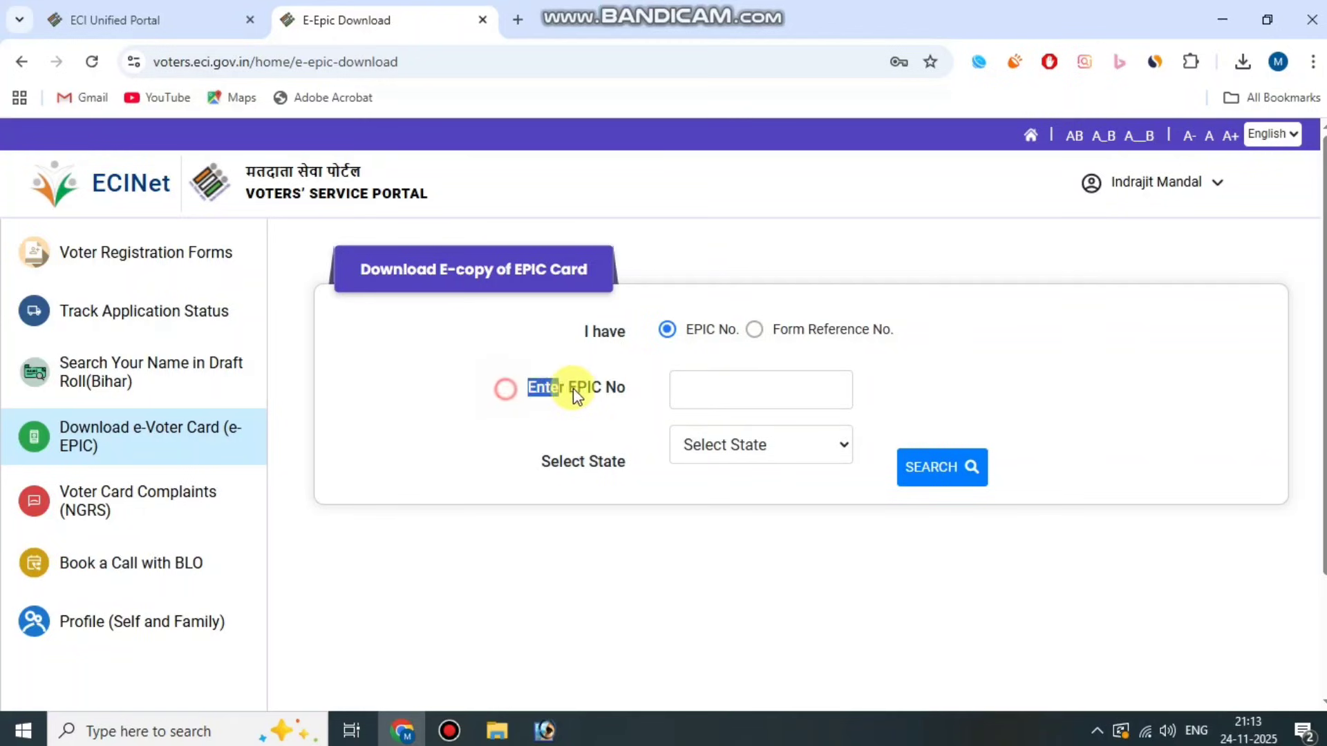
{"action": "left_click", "coordinate": [712, 448]}
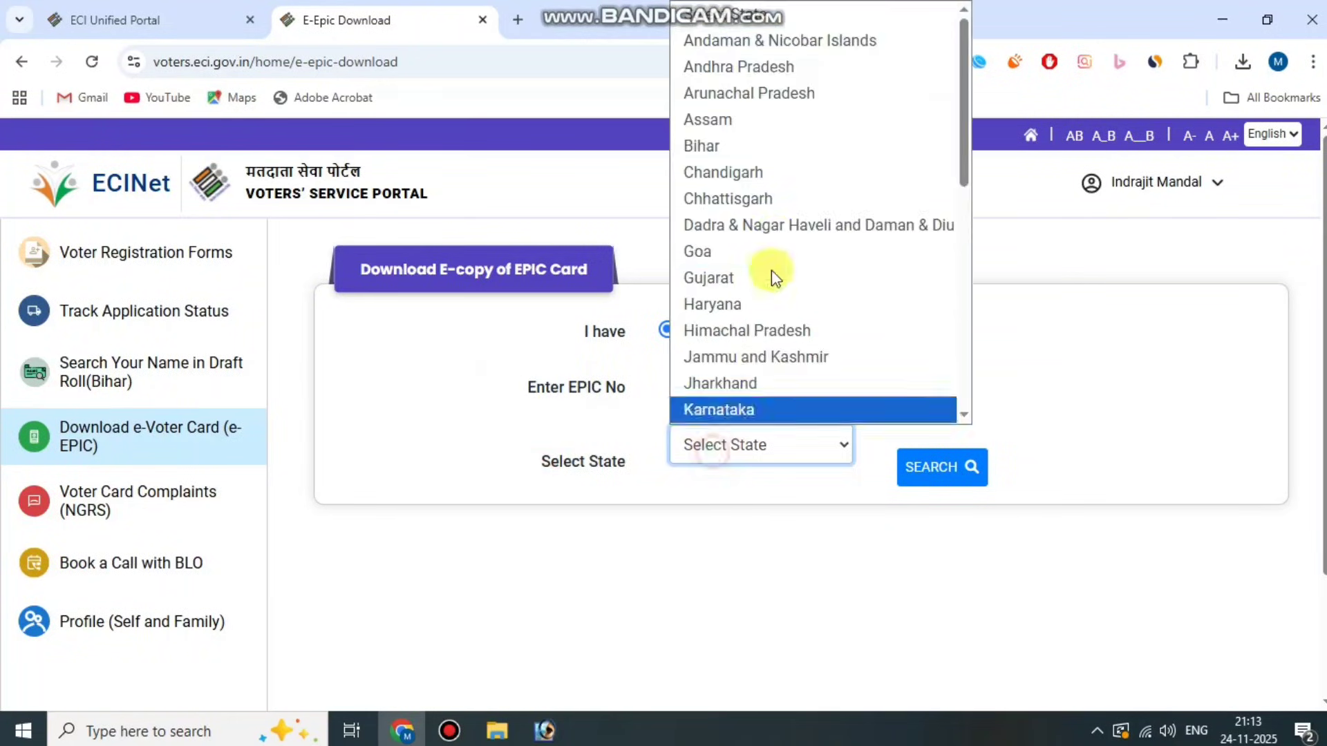
{"action": "scroll", "coordinate": [773, 359], "scroll_direction": "down", "scroll_amount": 8}
{"action": "left_click", "coordinate": [768, 407]}
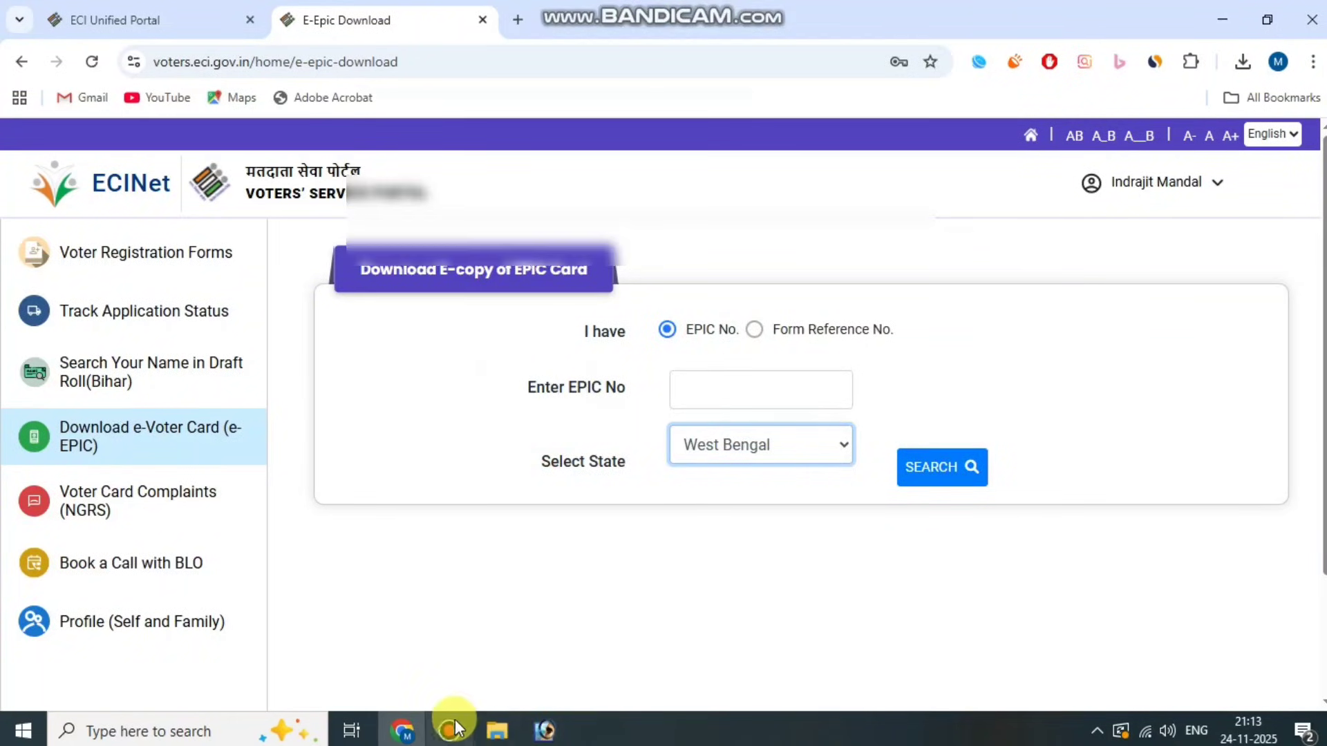
Step: Check the masked registered mobile number and send the OTP to it
{"action": "left_click", "coordinate": [453, 722]}
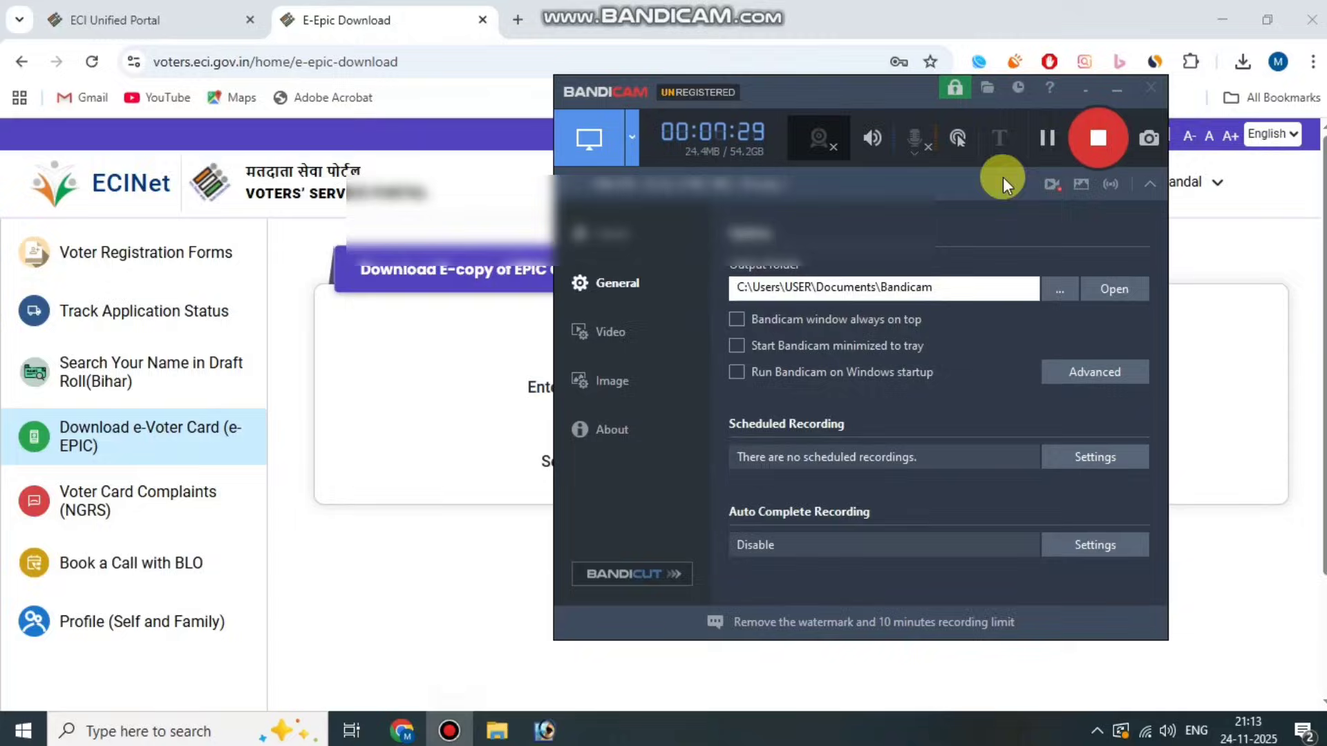
{"action": "left_click", "coordinate": [1046, 137]}
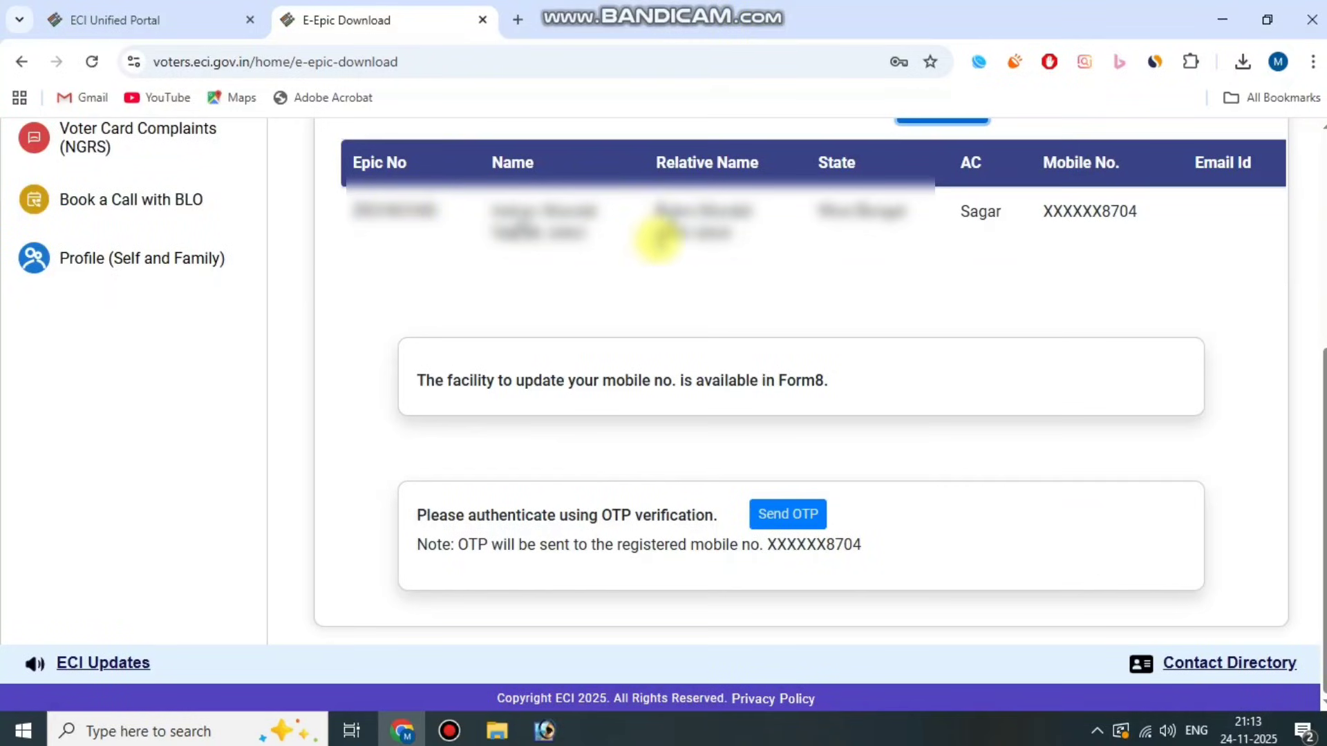
{"action": "left_click", "coordinate": [1152, 219]}
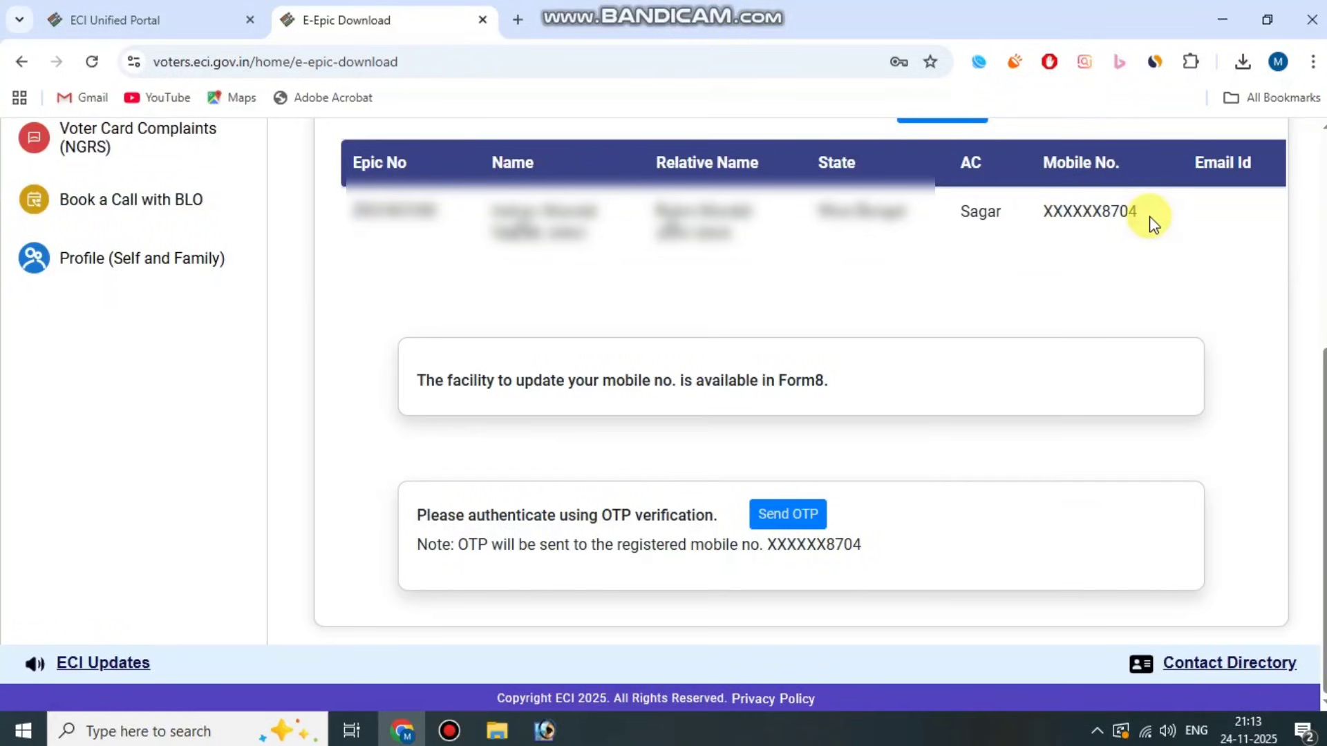
{"action": "left_click_drag", "start_coordinate": [1146, 214], "coordinate": [1051, 216]}
{"action": "left_click", "coordinate": [1085, 219]}
{"action": "left_click", "coordinate": [803, 525]}
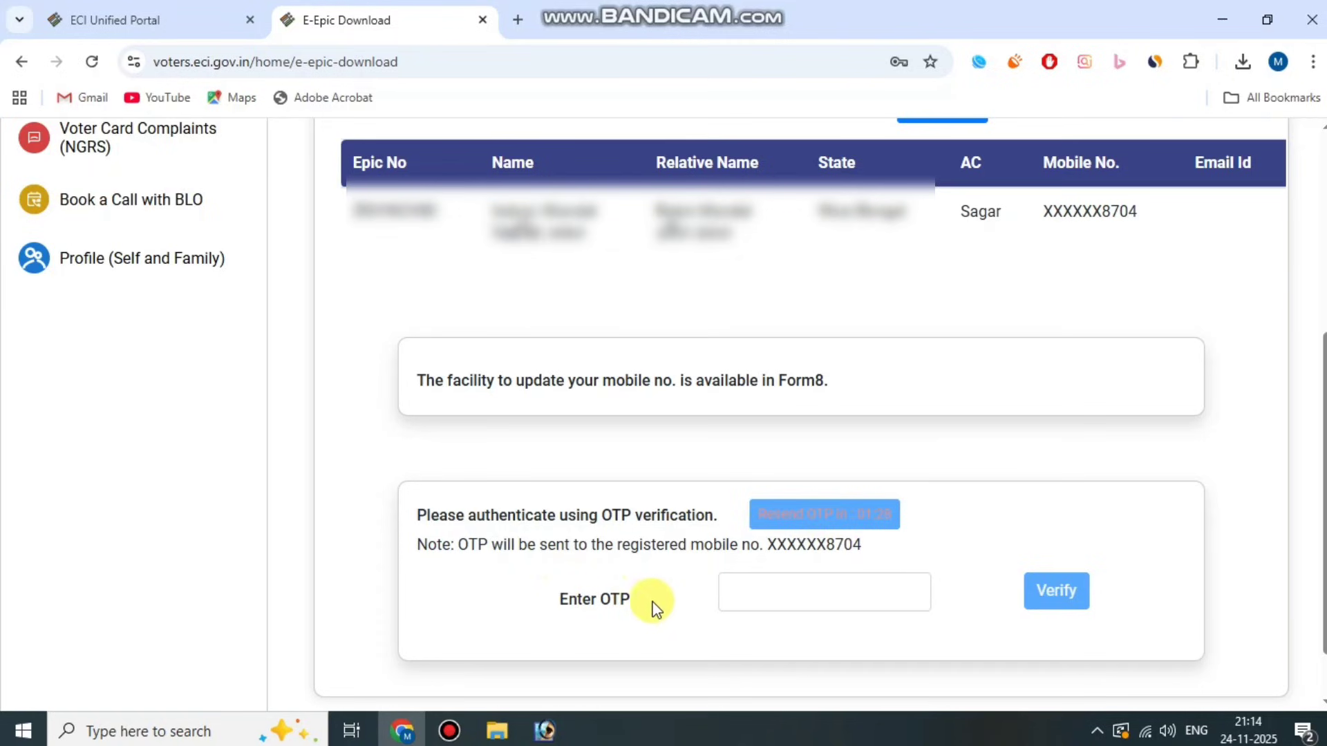
Step: Complete OTP verification, download the e-EPIC card, and open the PDF
{"action": "left_click", "coordinate": [453, 733]}
{"action": "left_click", "coordinate": [1046, 136]}
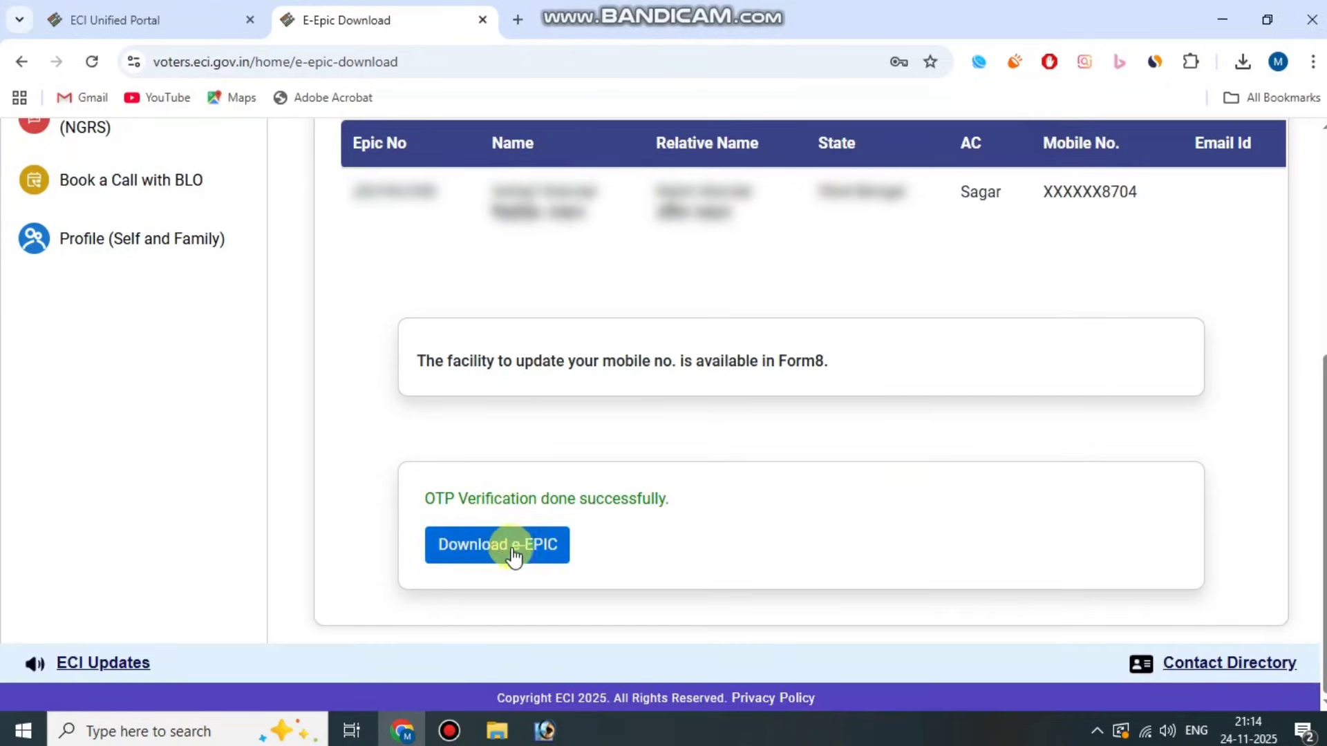
{"action": "left_click", "coordinate": [513, 553]}
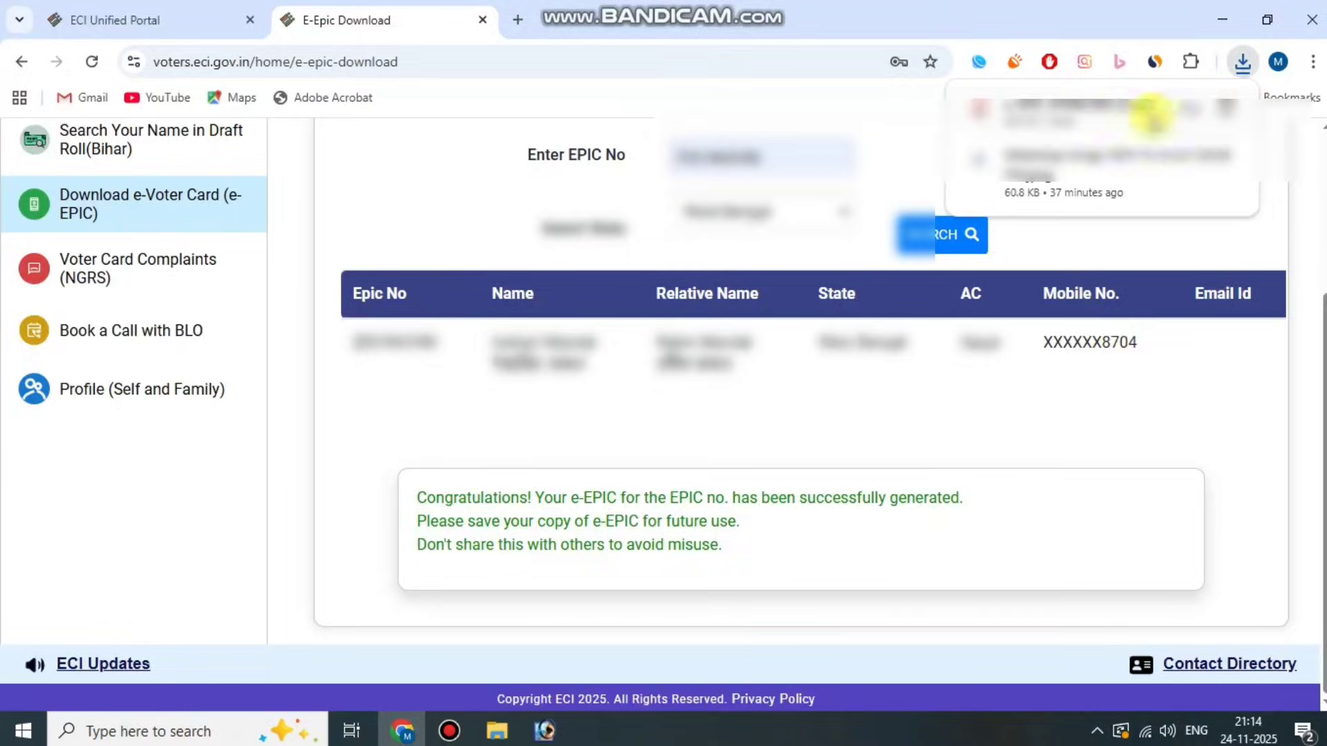
{"action": "left_click", "coordinate": [1098, 117]}
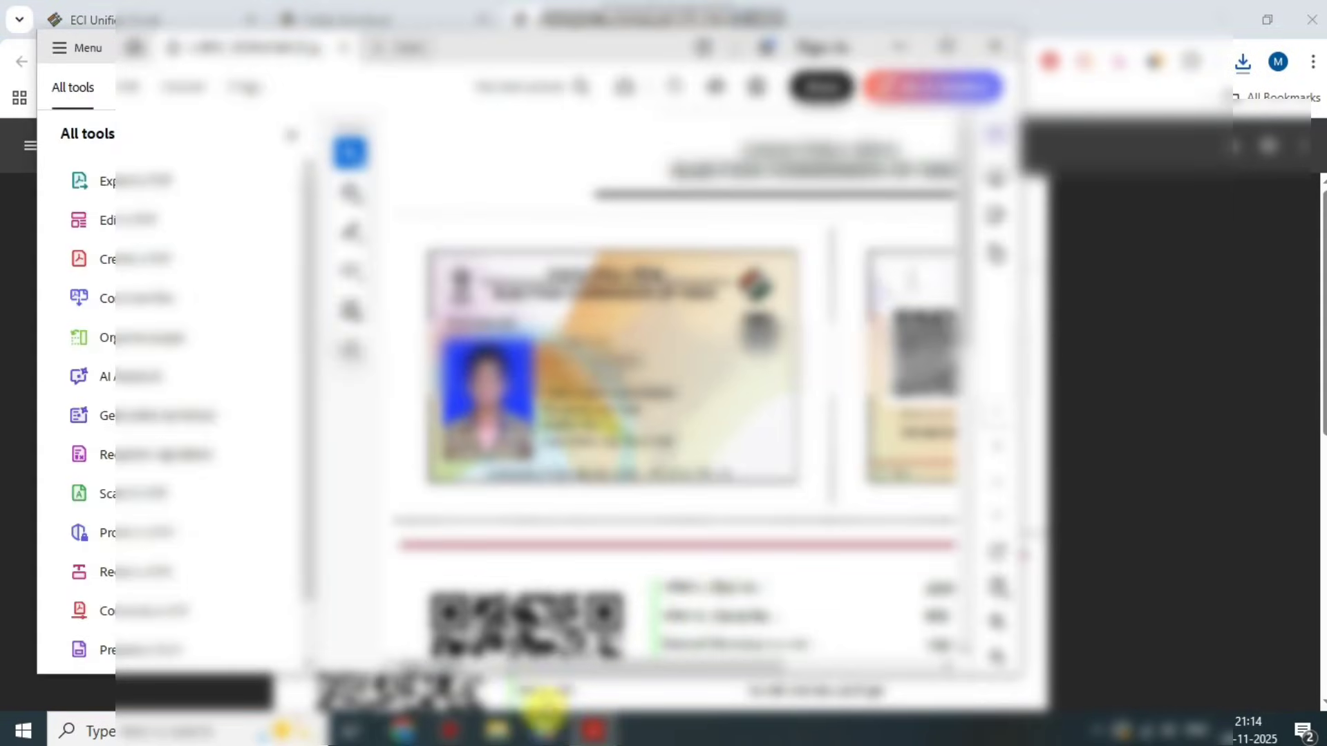
{"action": "left_click", "coordinate": [450, 731]}
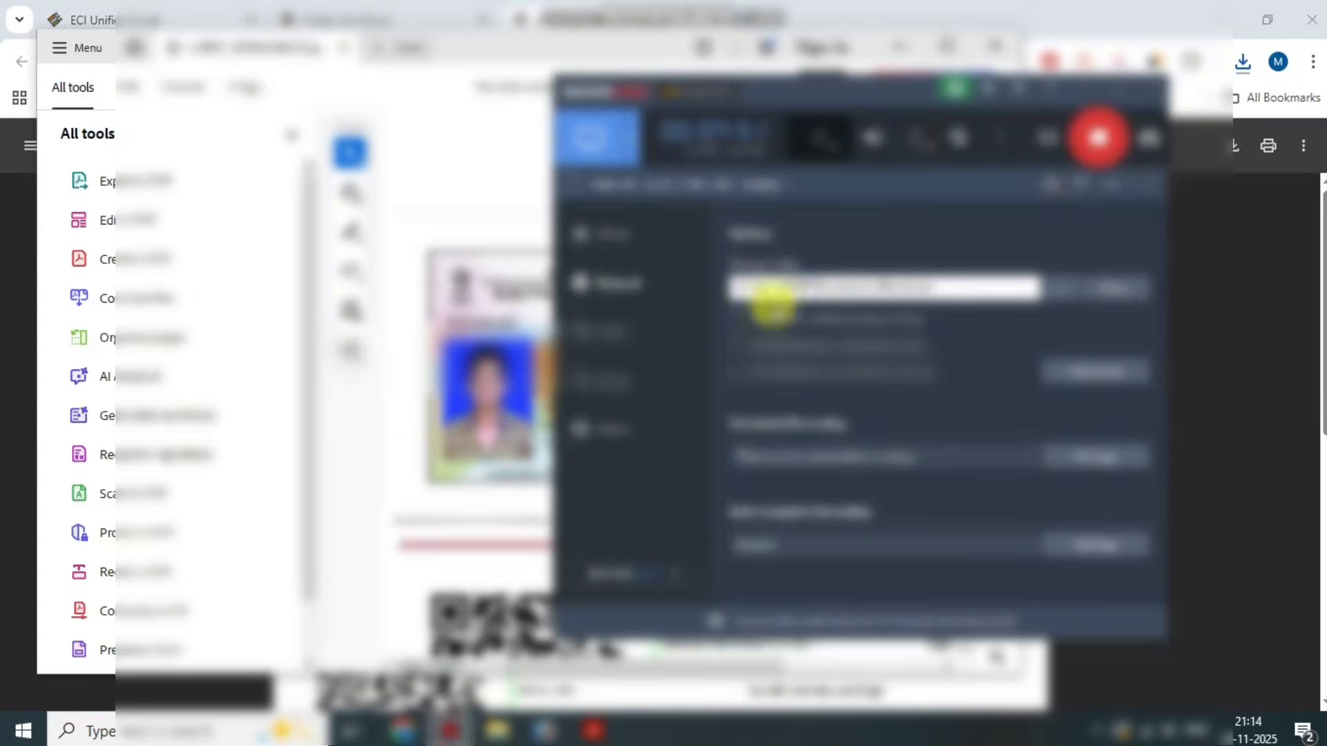